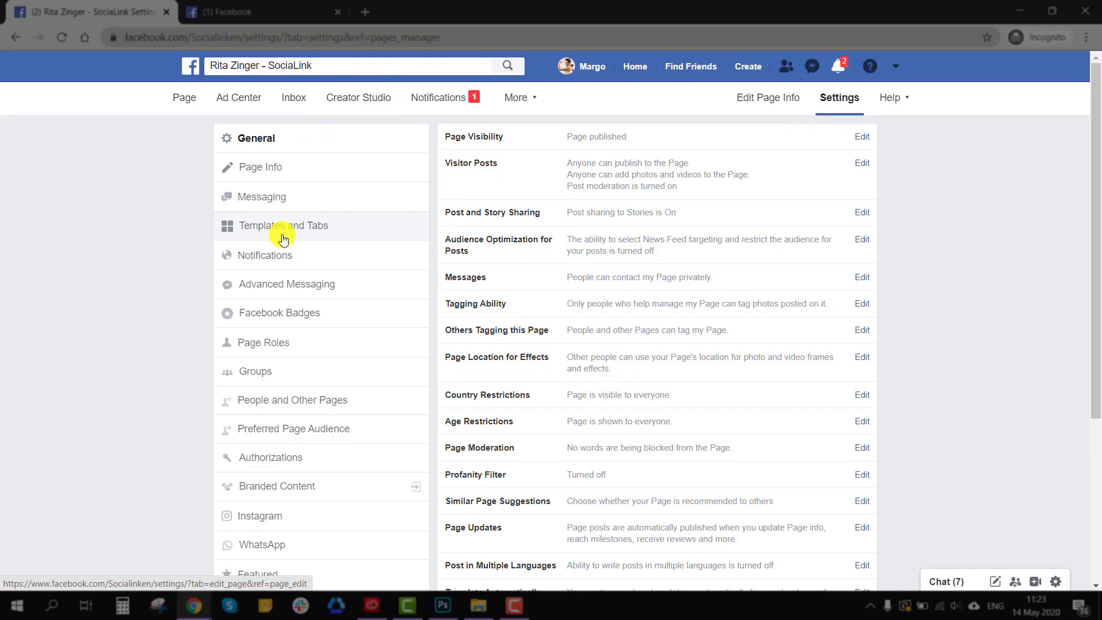
In the Templates and Tabs settings, browse the available page templates and try to apply the Standard template from its details
click(283, 240)
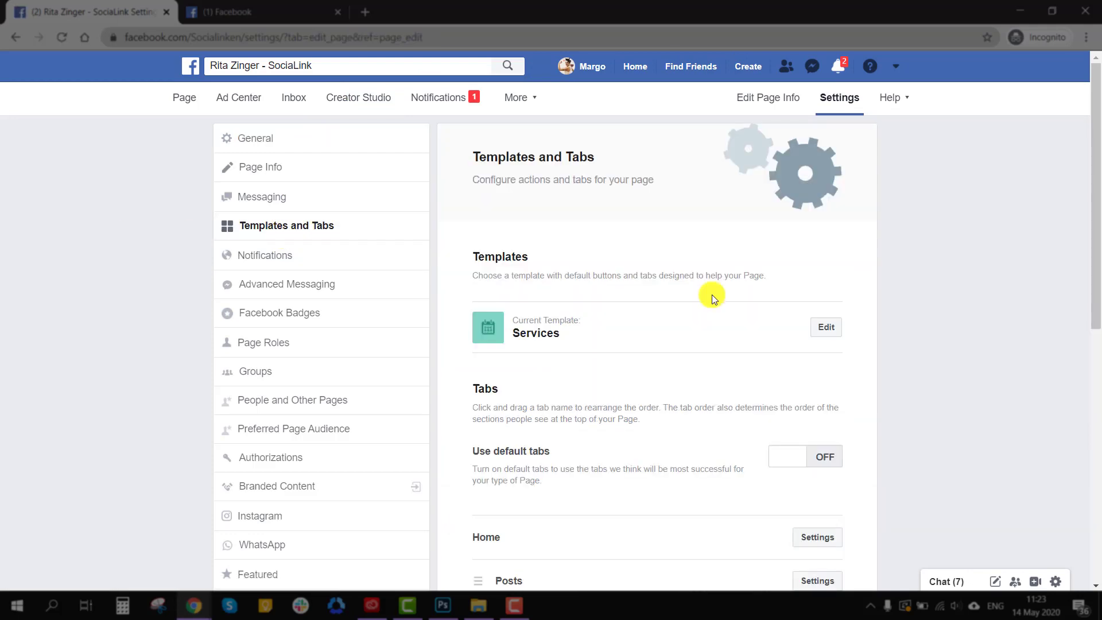
click(826, 325)
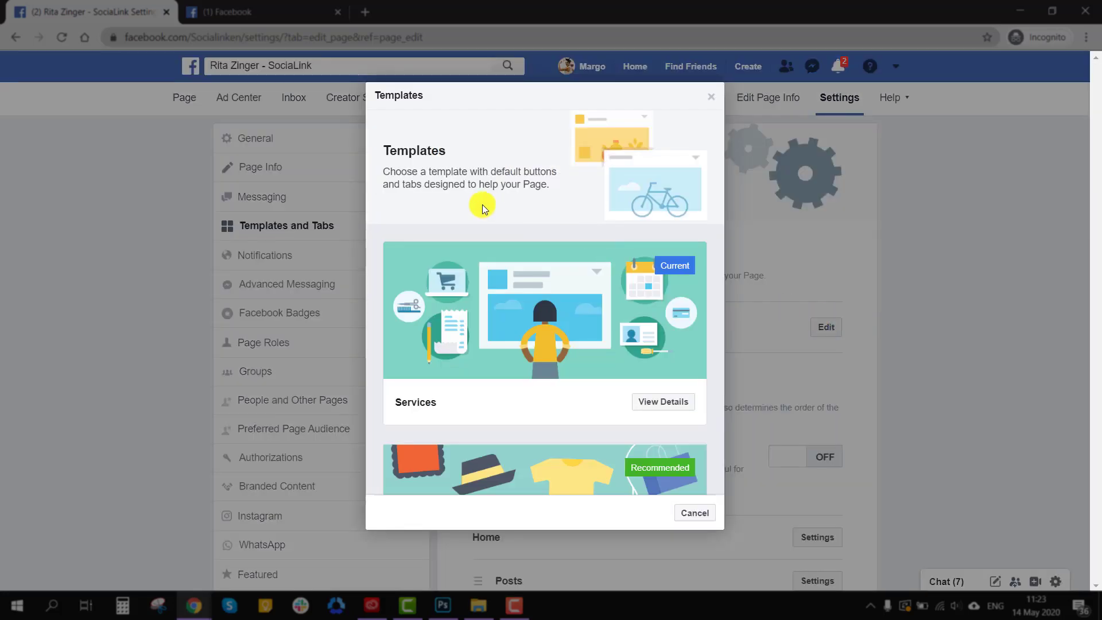
scroll(611, 356, down, 5)
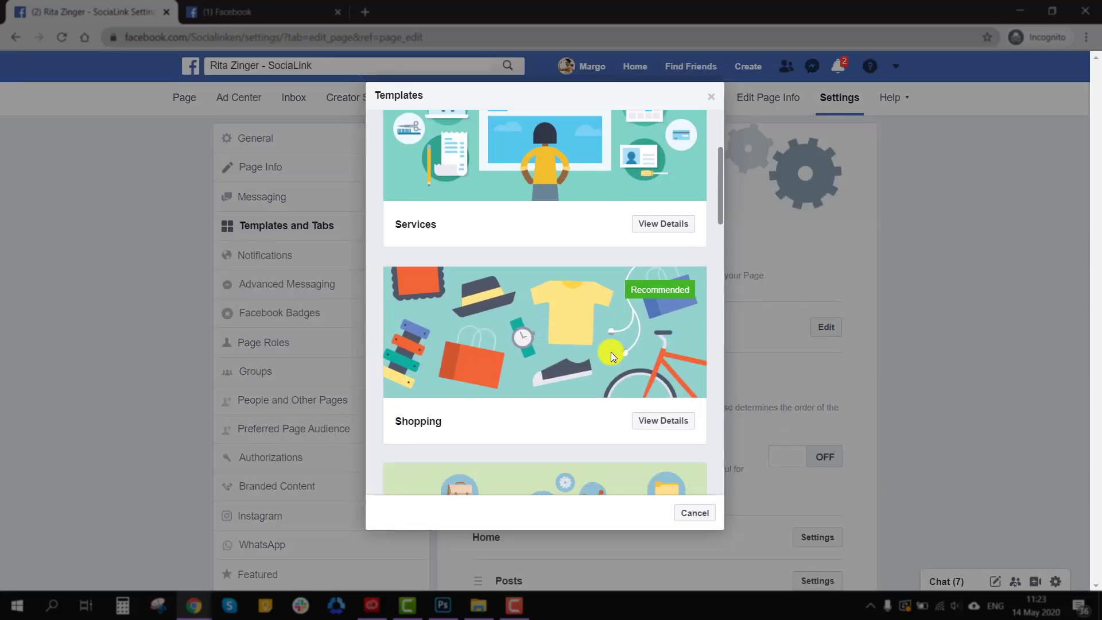
scroll(611, 352, down, 5)
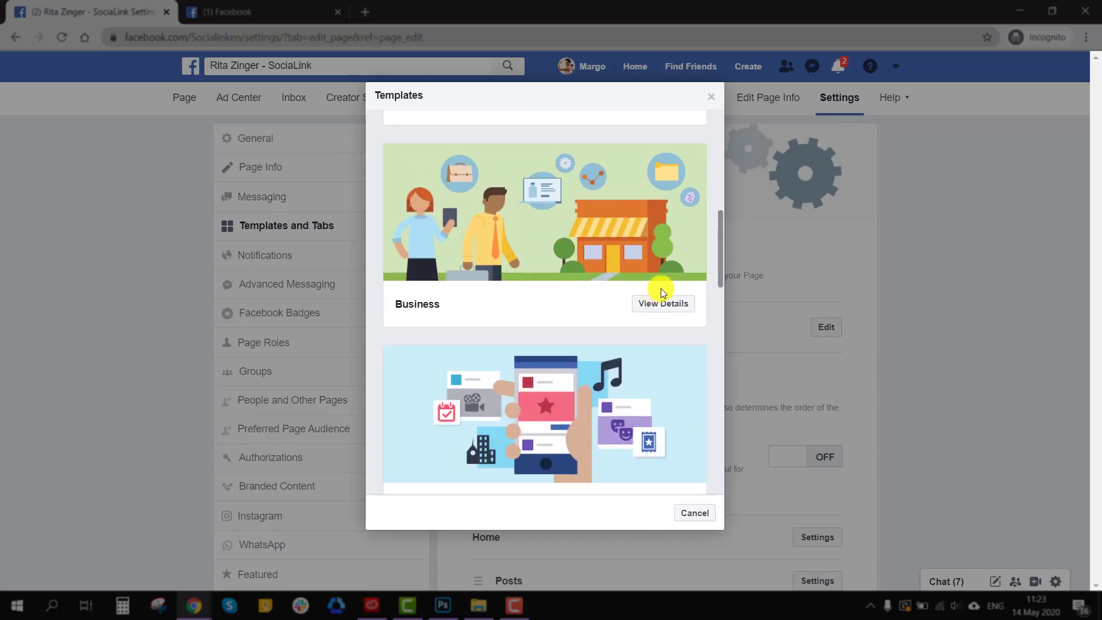
drag(720, 263, 711, 475)
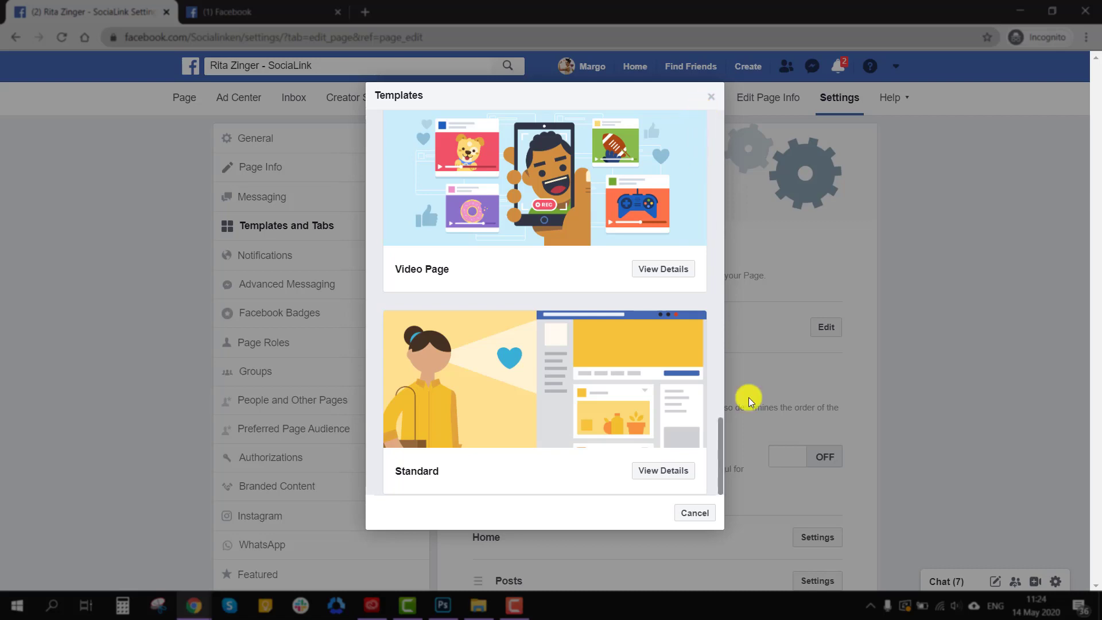
click(668, 472)
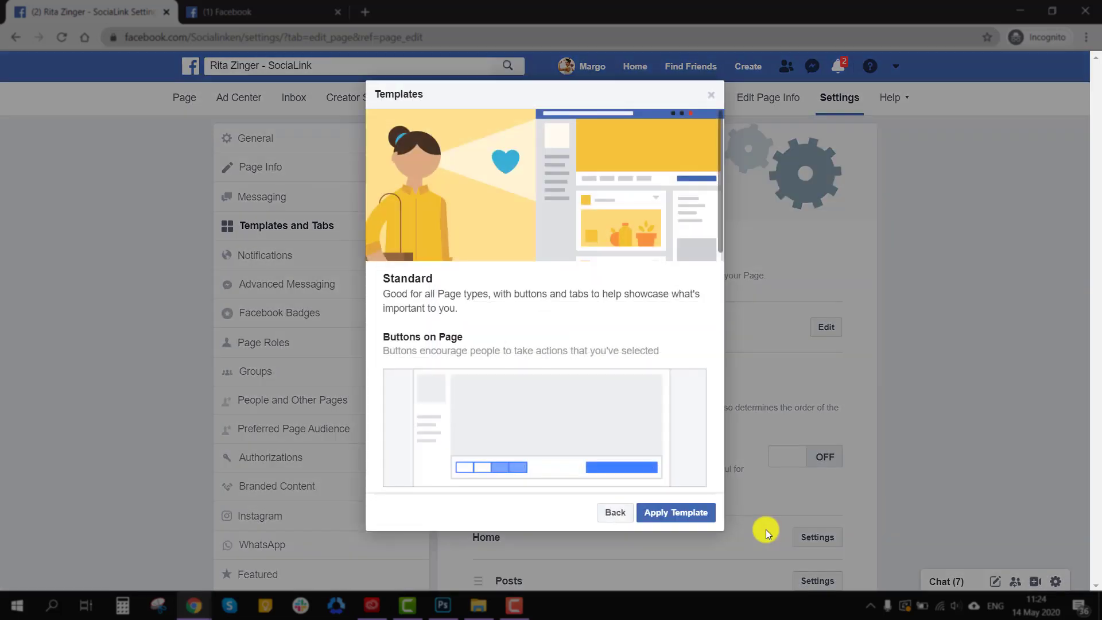
click(663, 517)
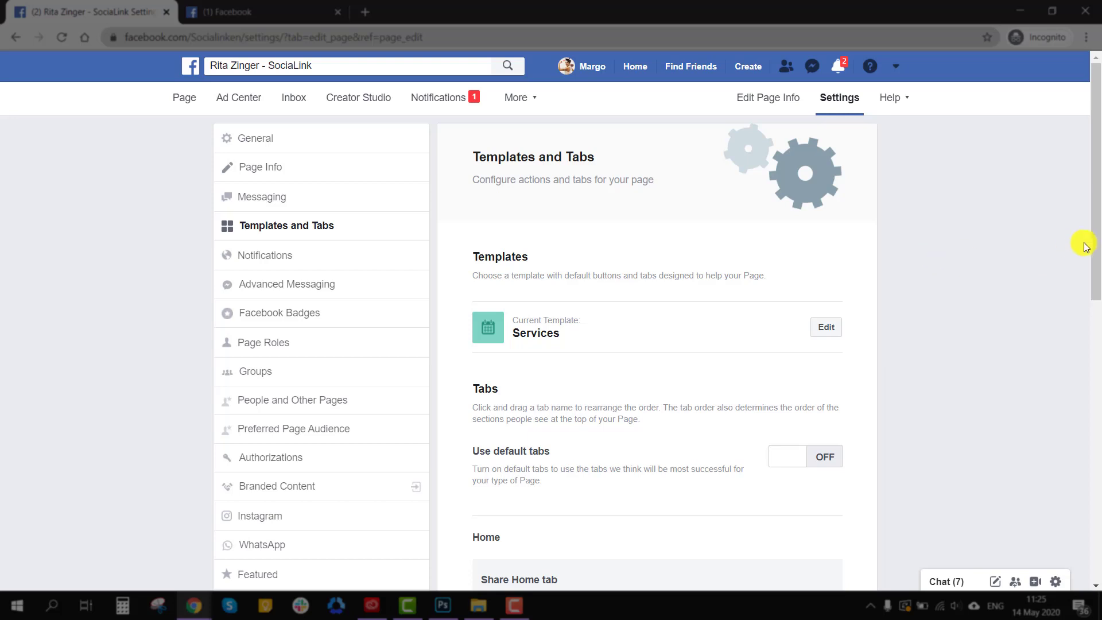
Add the Shop and Jobs tabs to the page from the list of available tabs, and close the list
drag(1092, 233, 1098, 486)
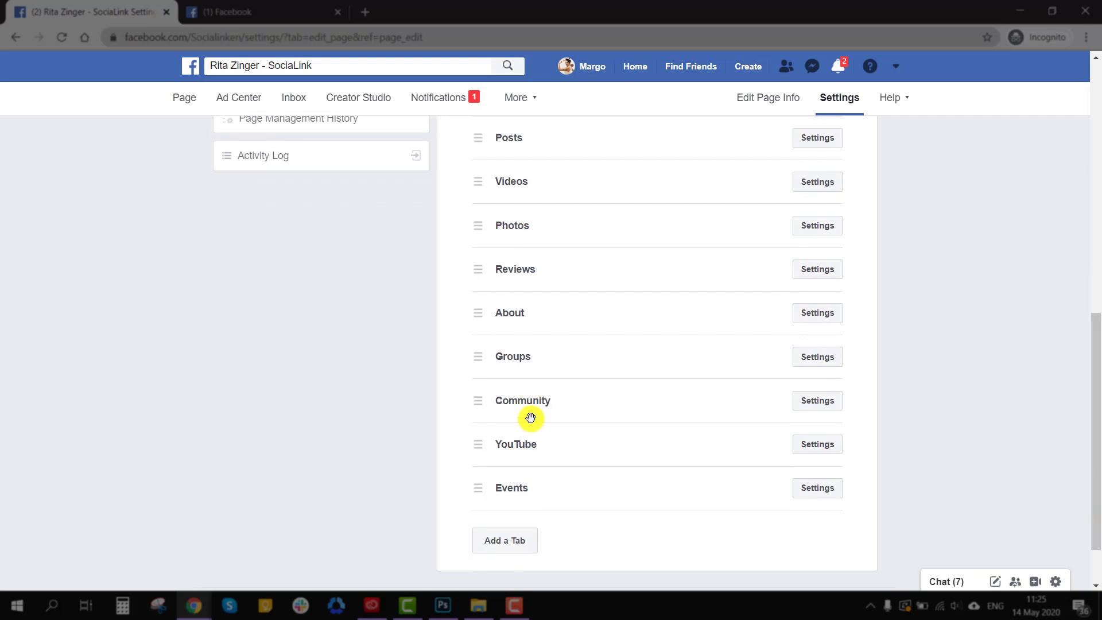
click(517, 550)
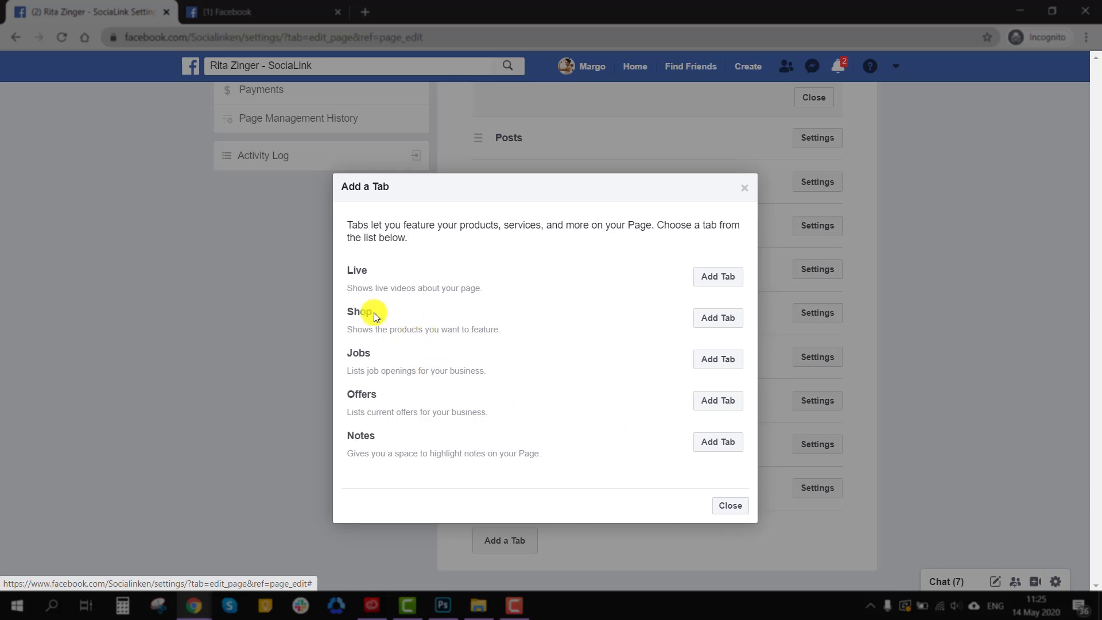
click(724, 317)
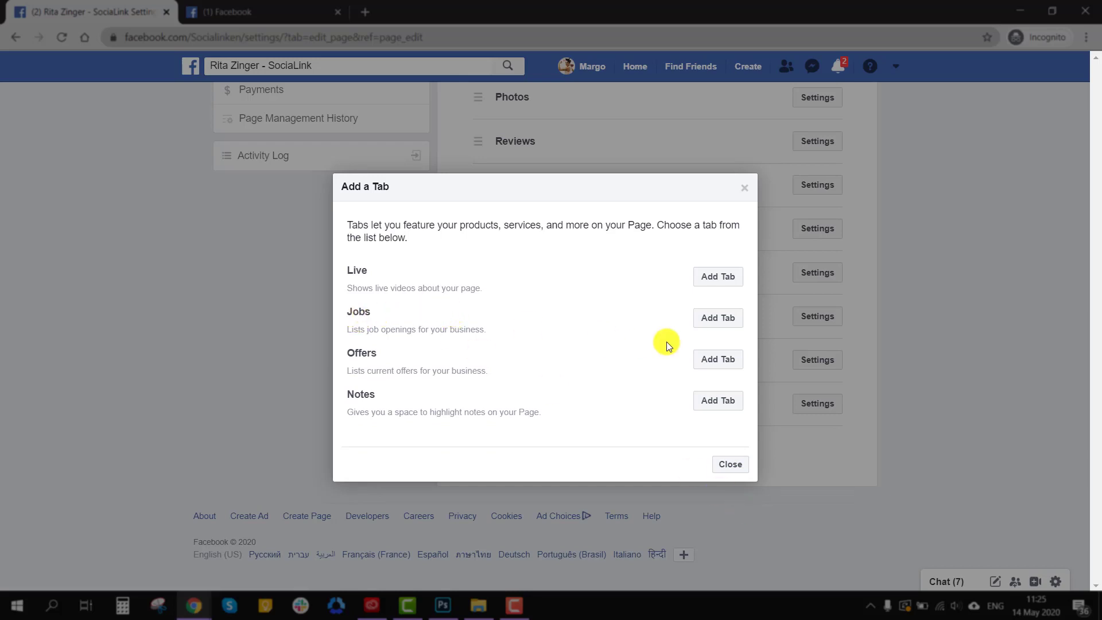
click(713, 319)
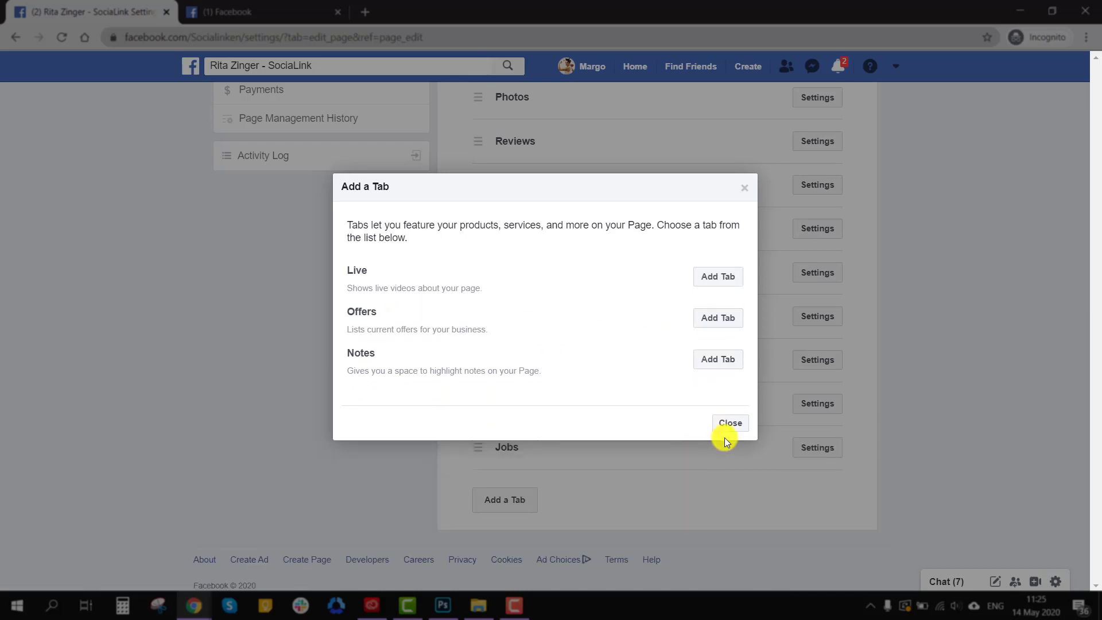
click(725, 429)
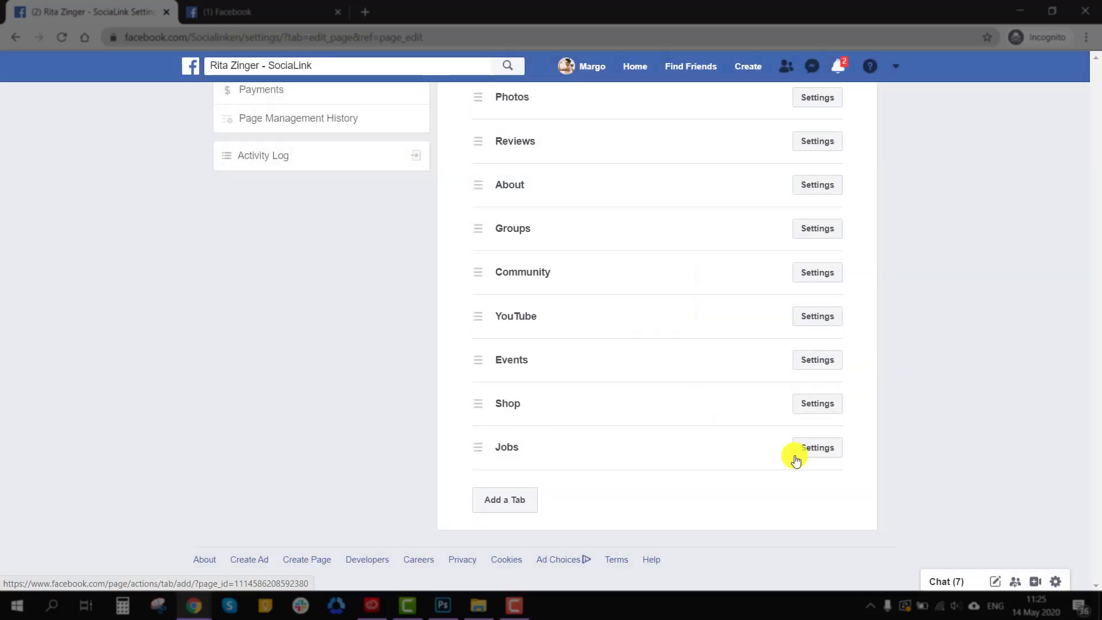
Examine the sharing settings of the Videos tab and the Posts tab, closing them when done
scroll(841, 480, up, 5)
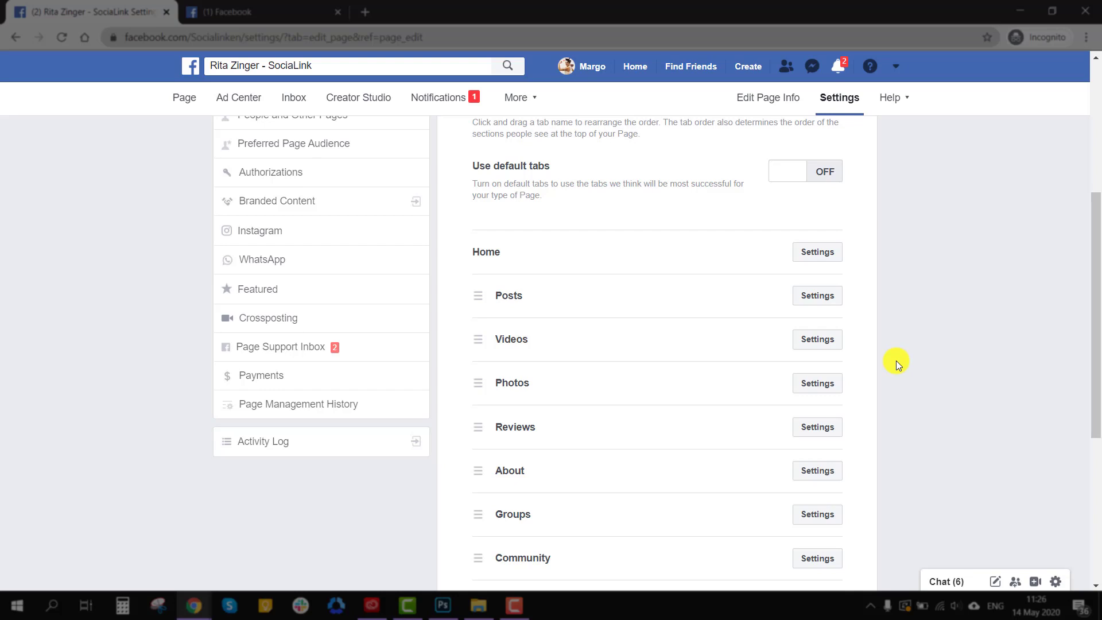
click(815, 340)
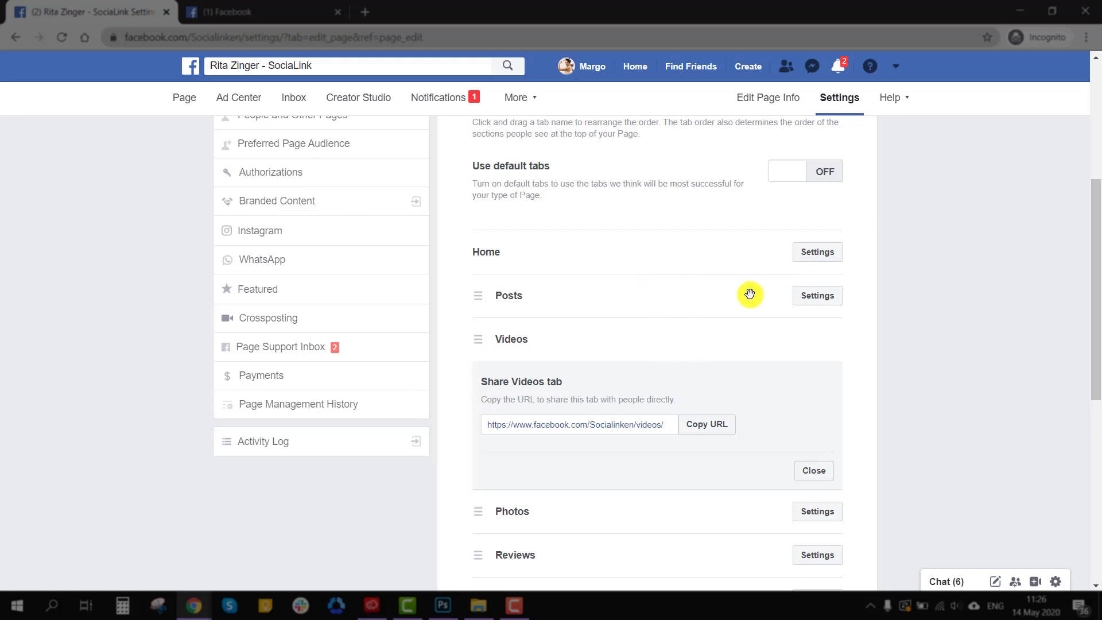
click(821, 297)
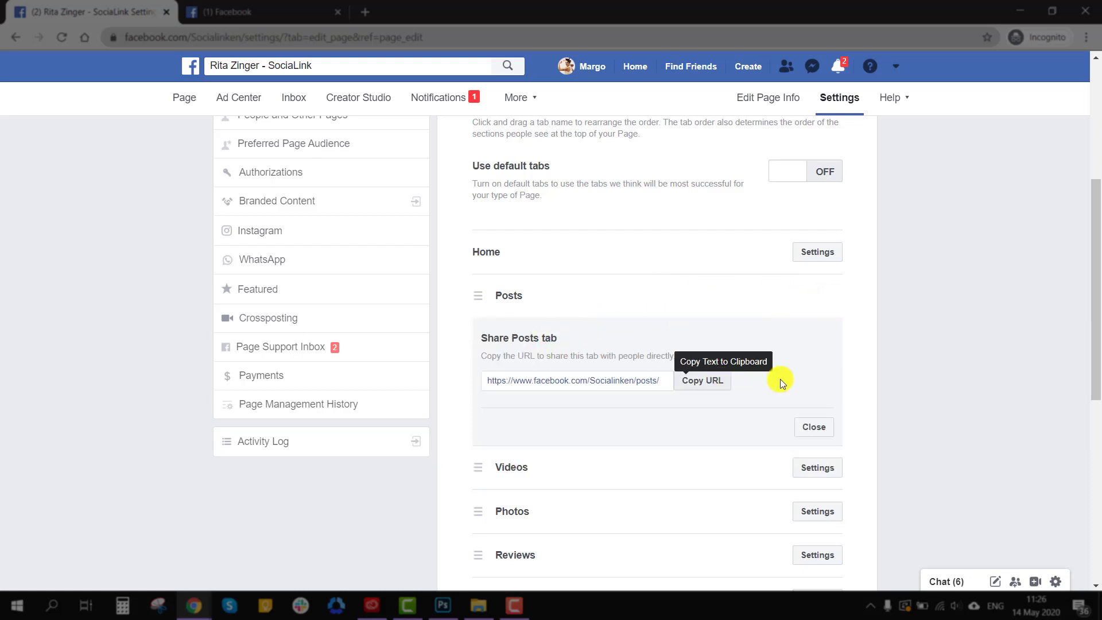
click(815, 427)
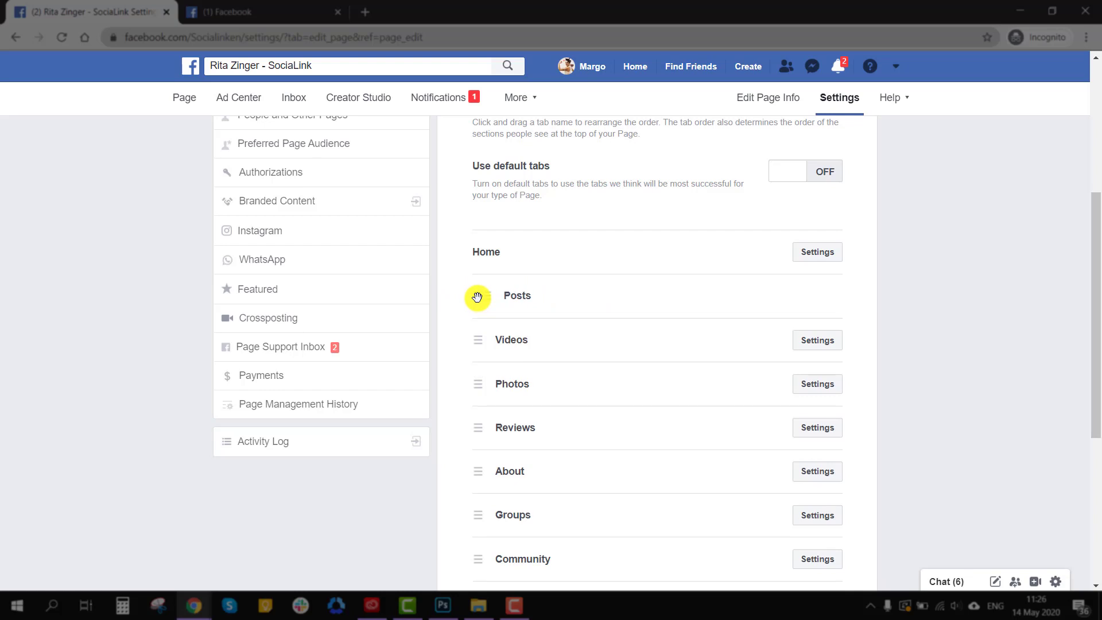
Move the Posts tab below Videos and back to its original place above Videos
drag(476, 295, 472, 336)
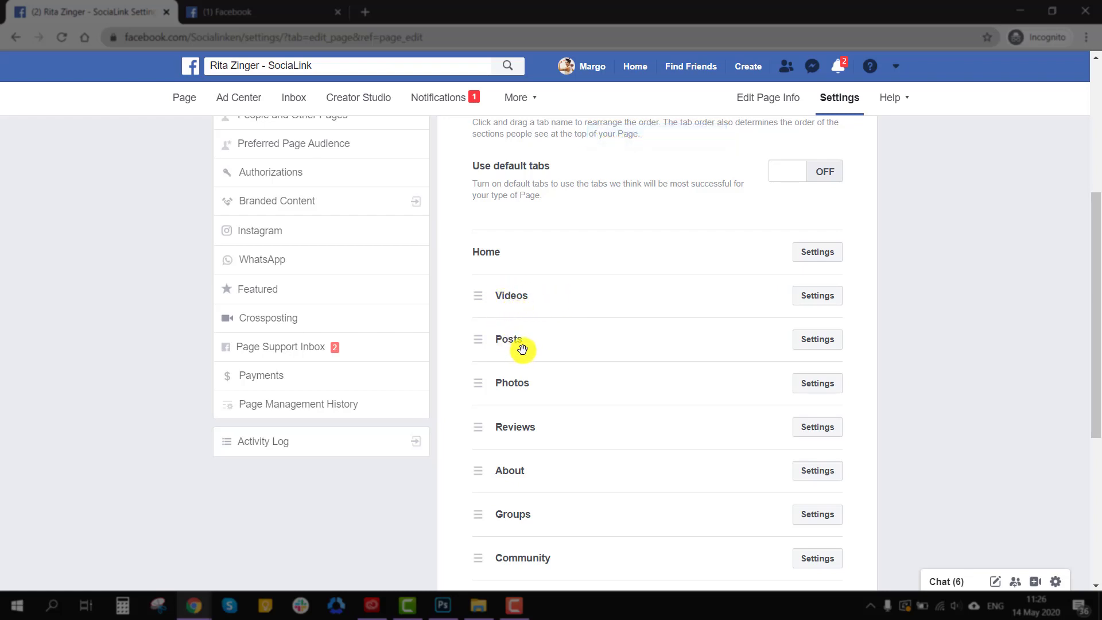
drag(479, 343, 486, 295)
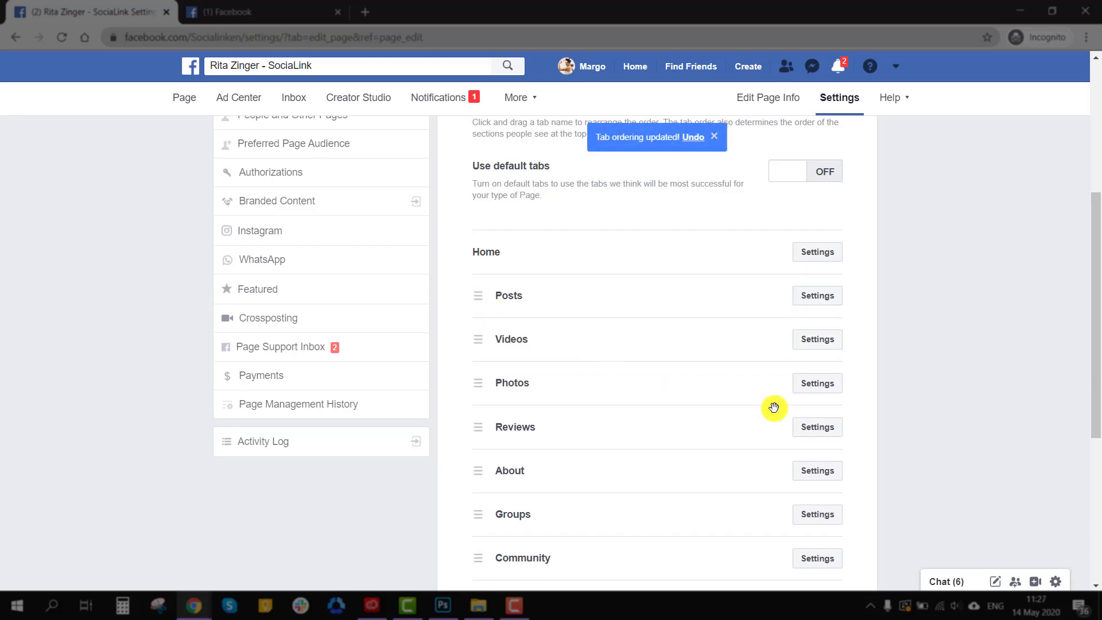
Open the settings of the Photos tab to check its options and close them
click(810, 393)
click(811, 511)
Turn off Show Reviews in the Reviews tab's settings and discard the change
scroll(770, 450, down, 1)
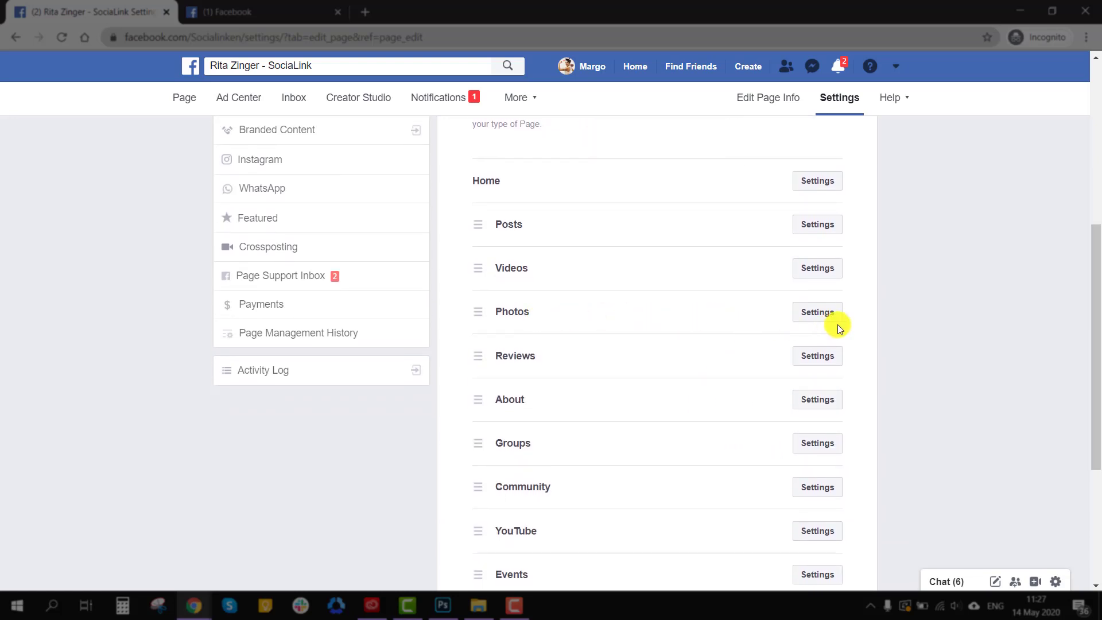
click(835, 360)
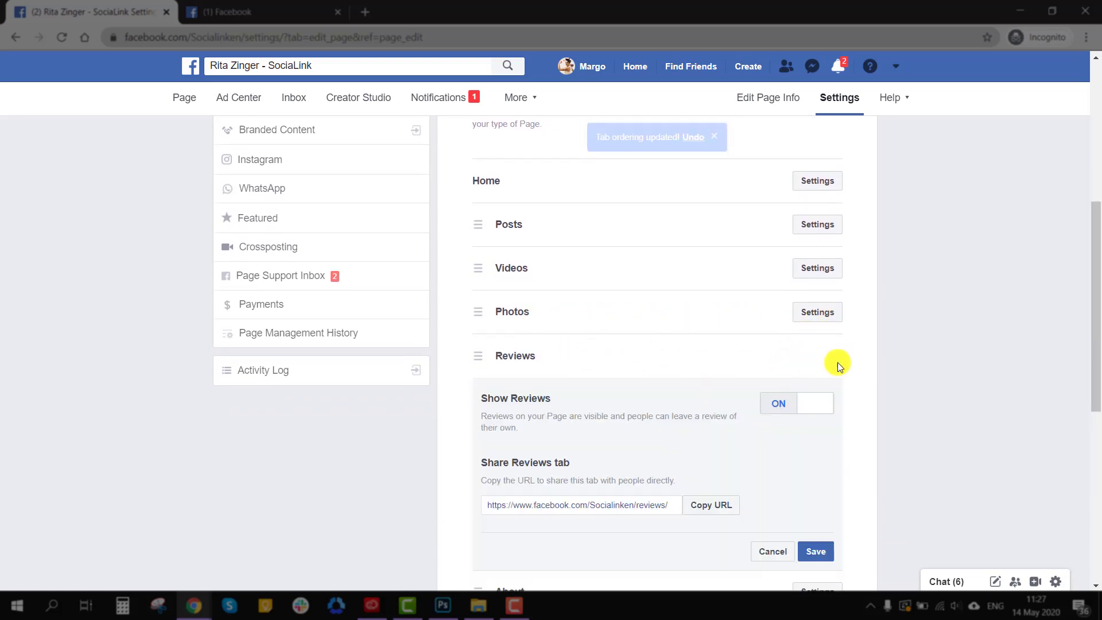
click(811, 413)
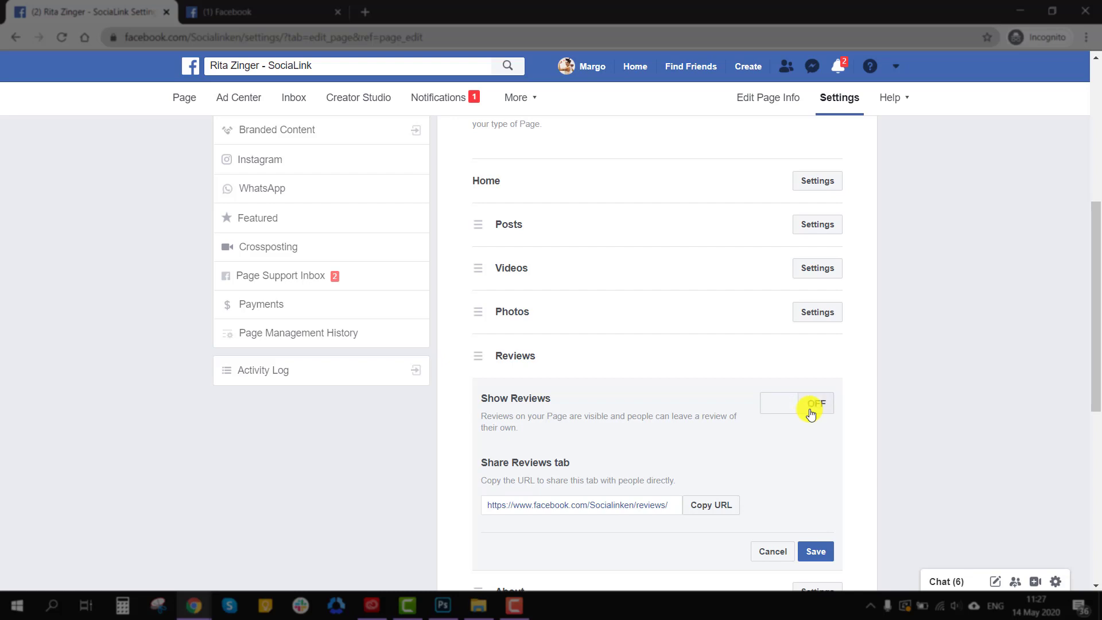
click(787, 551)
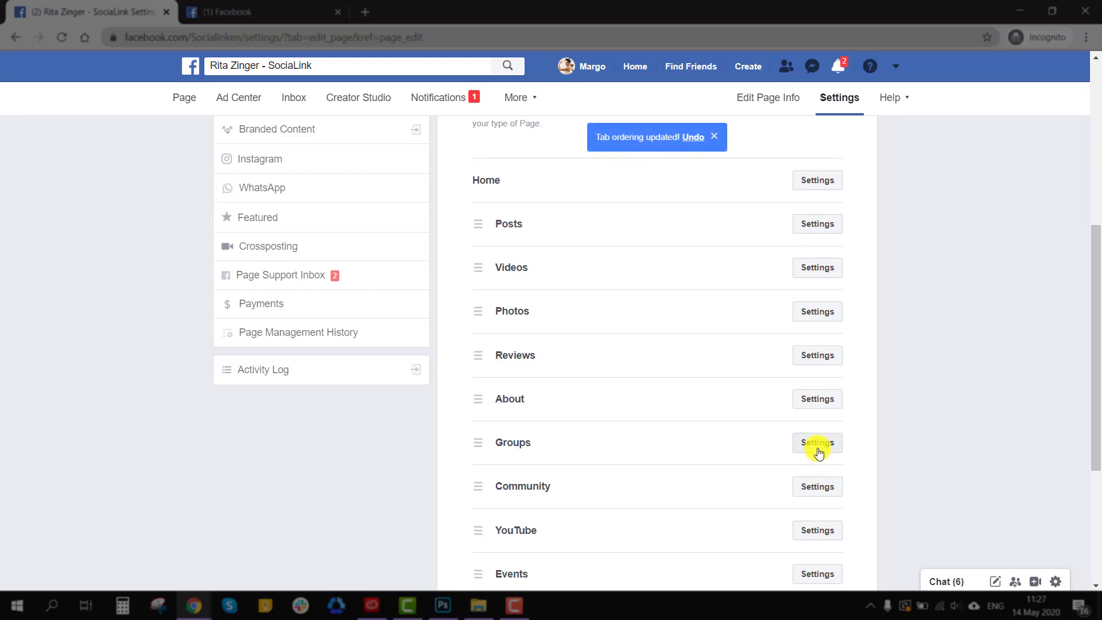
Check the About tab's sharing settings and close them
scroll(820, 448, down, 3)
click(826, 266)
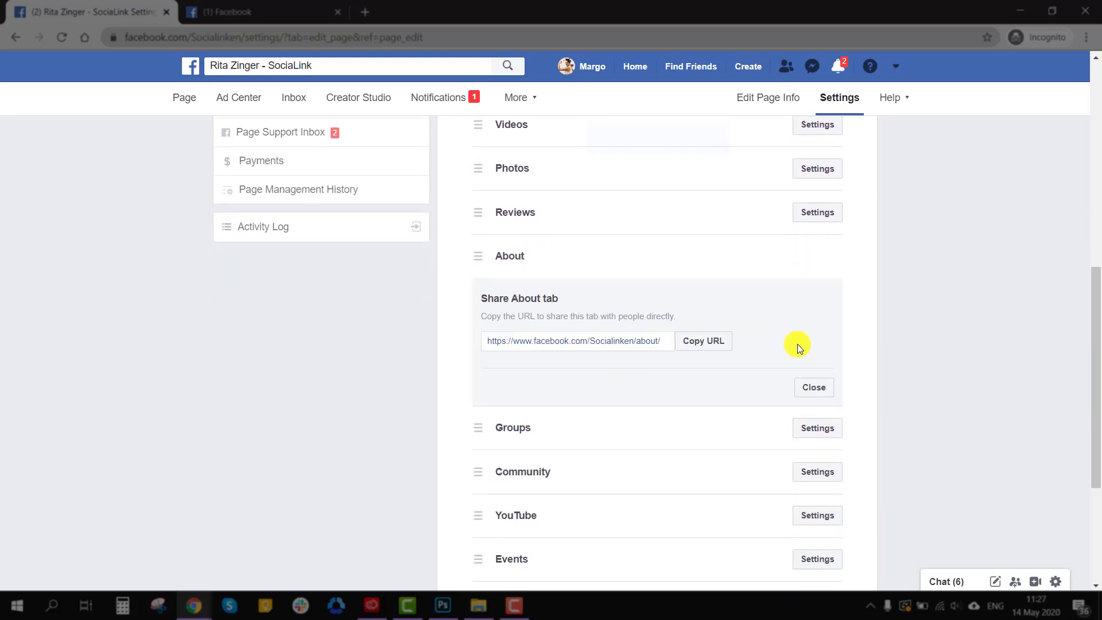
click(823, 391)
Turn off Show Groups tab in the Groups tab's settings and cancel without saving
click(816, 299)
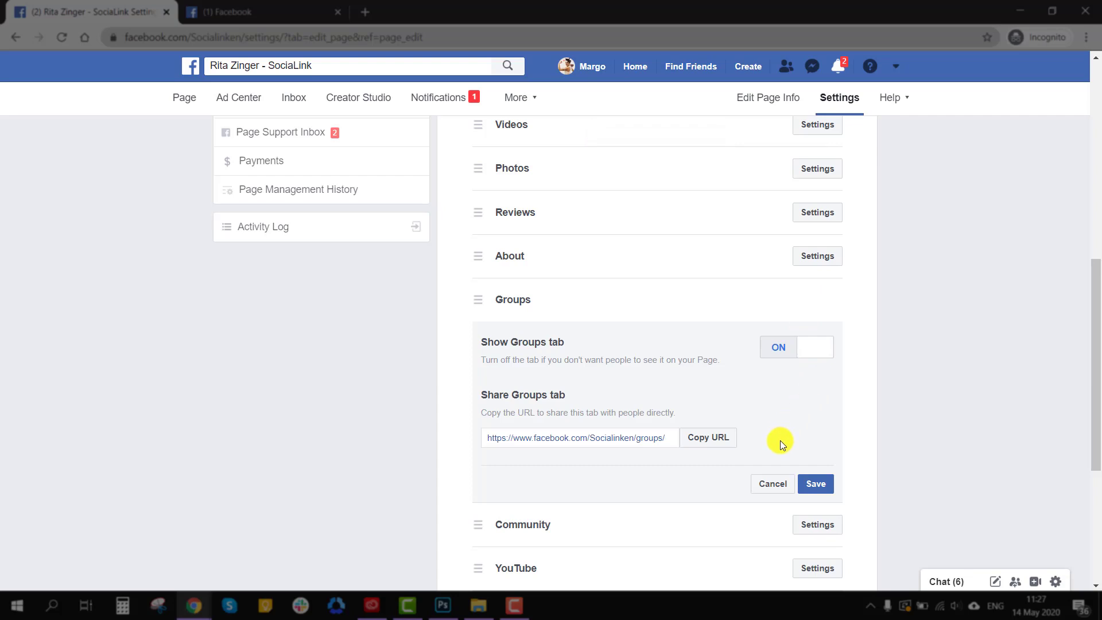
click(818, 344)
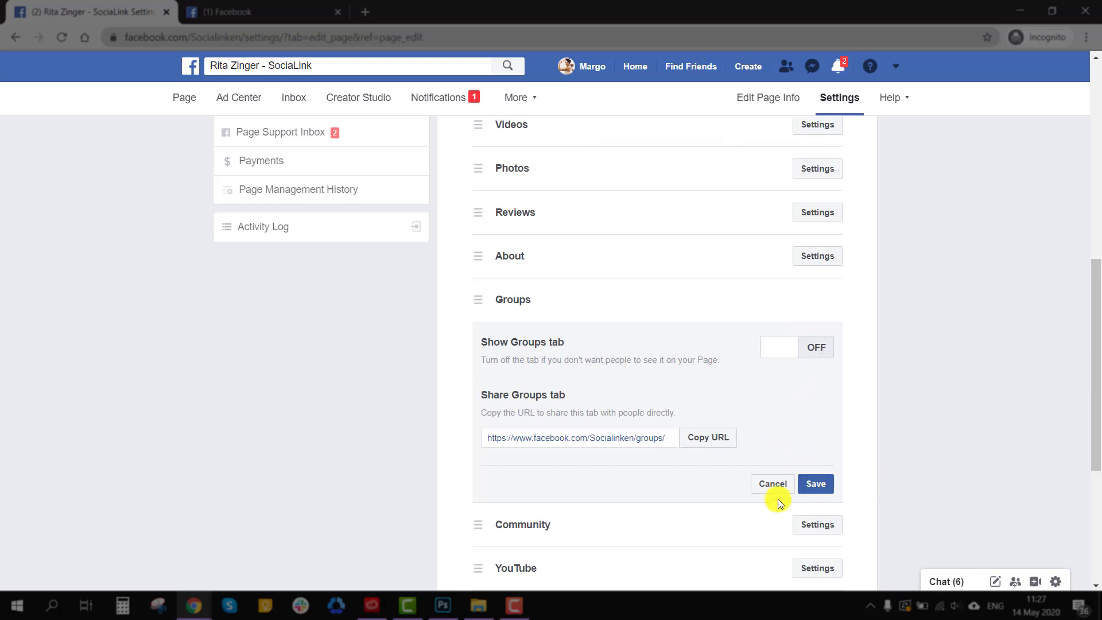
click(776, 484)
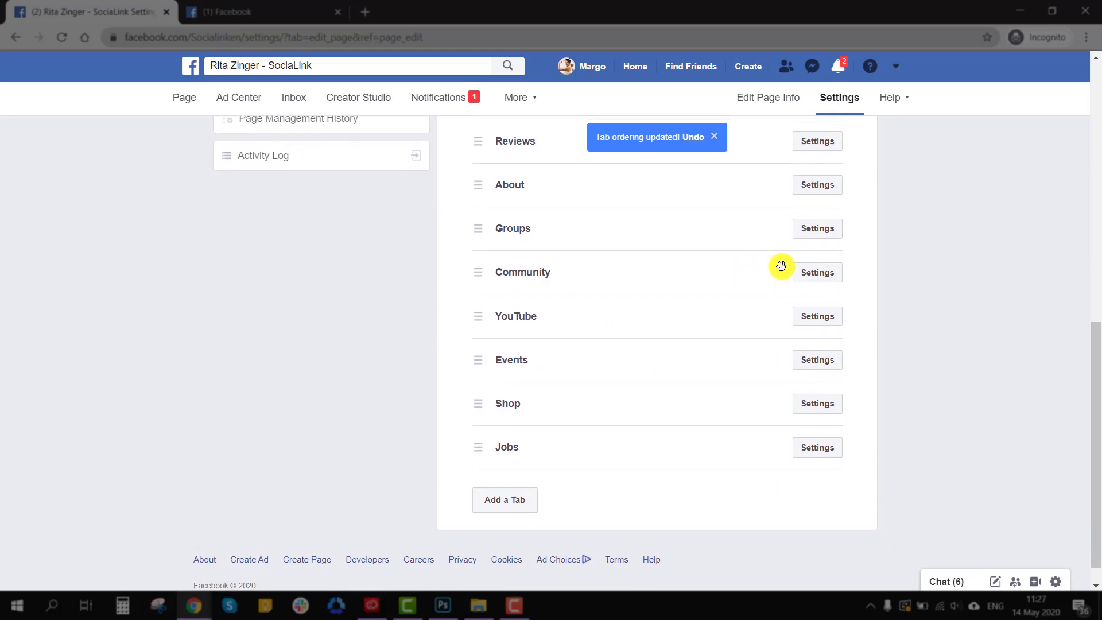
Open the Community tab's settings and move the Community tab to the end of the tab list, below Jobs
click(809, 276)
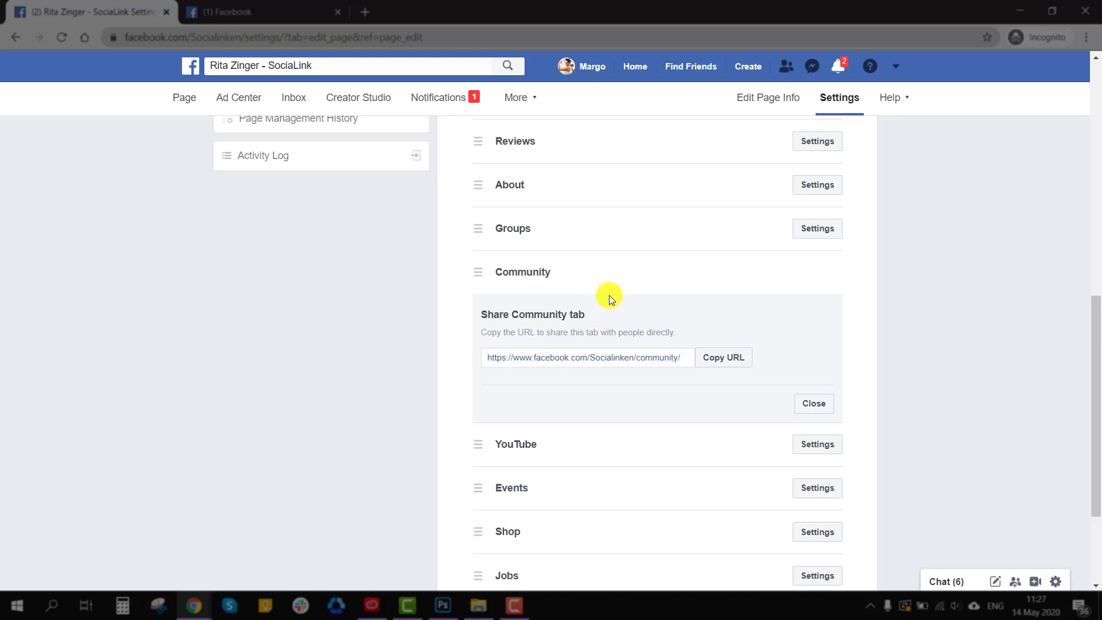
drag(479, 270, 485, 448)
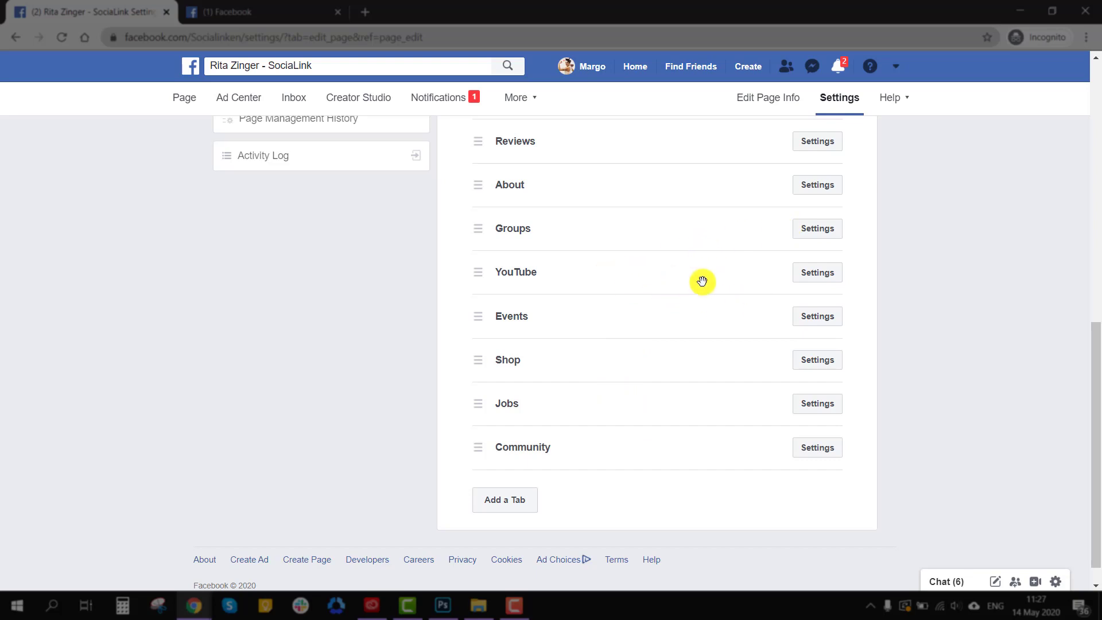
Review the YouTube tab's settings and the list of tabs available to add, closing both without saving anything
click(817, 272)
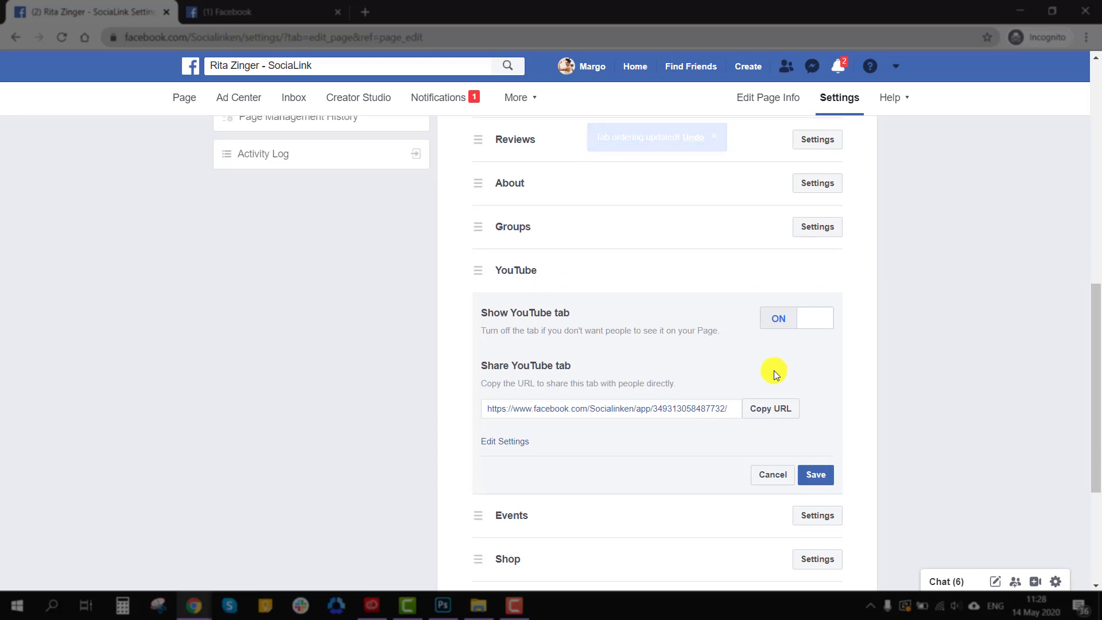
scroll(689, 437, down, 4)
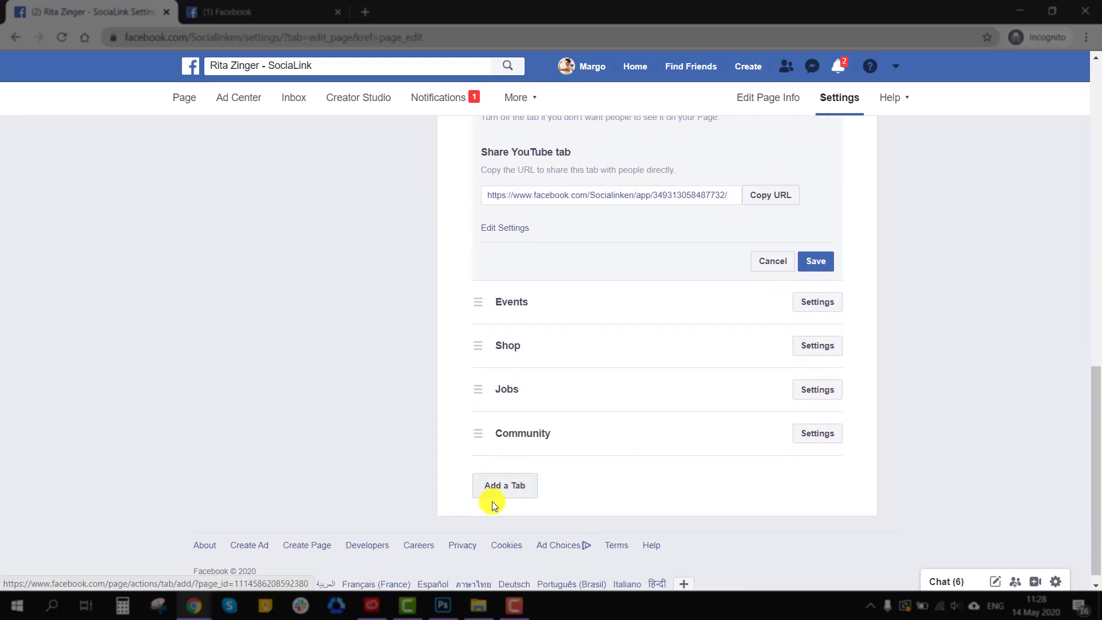
click(502, 488)
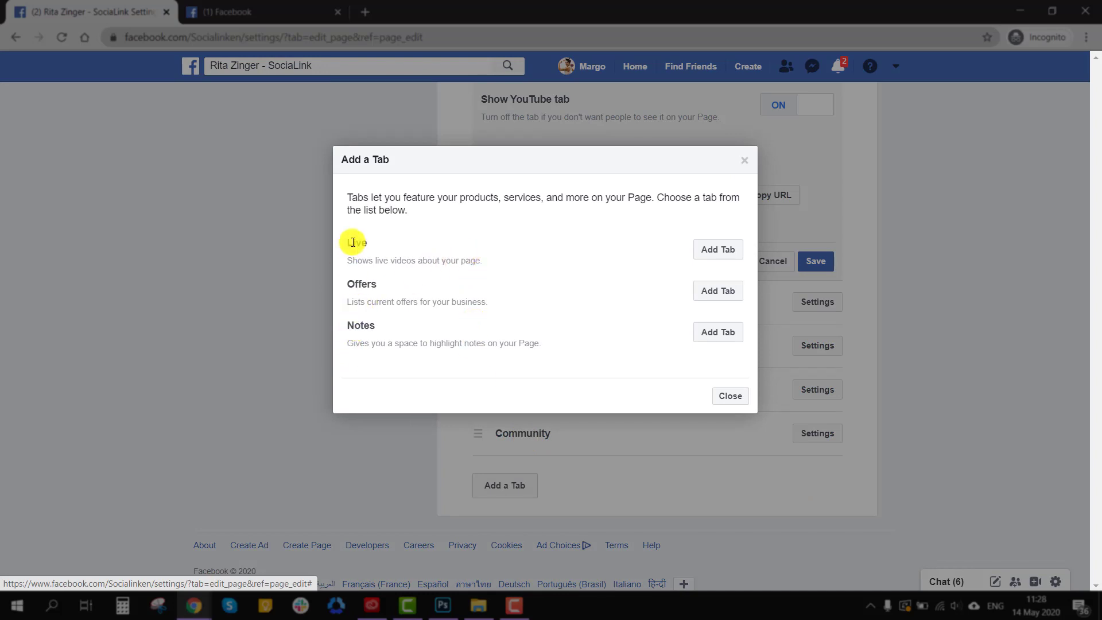
click(730, 396)
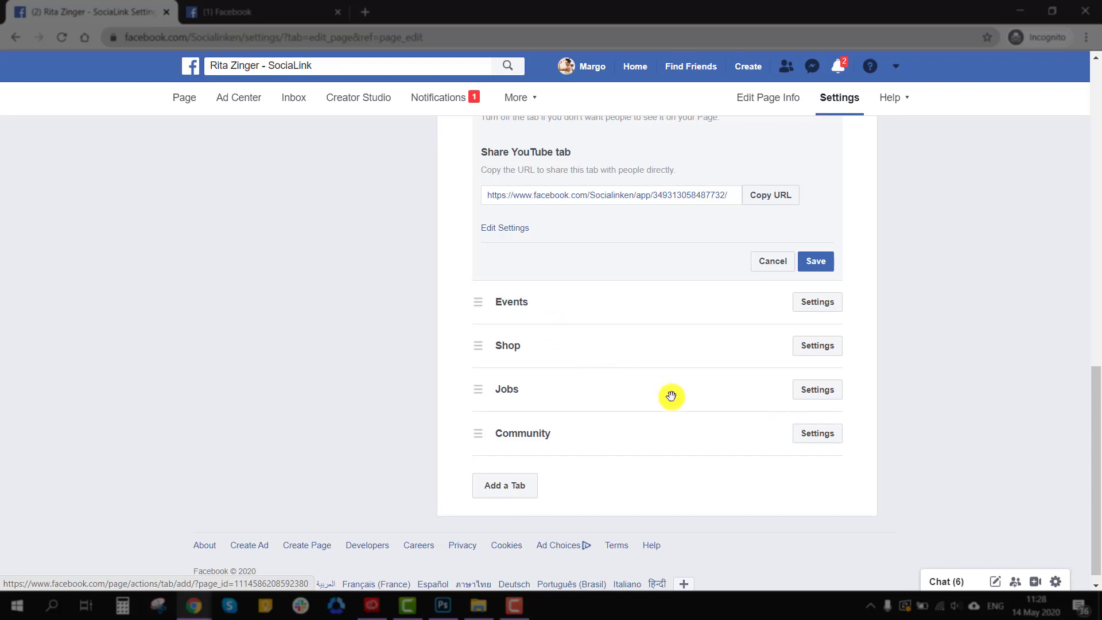
scroll(671, 396, up, 1)
scroll(671, 396, up, 2)
scroll(731, 300, up, 1)
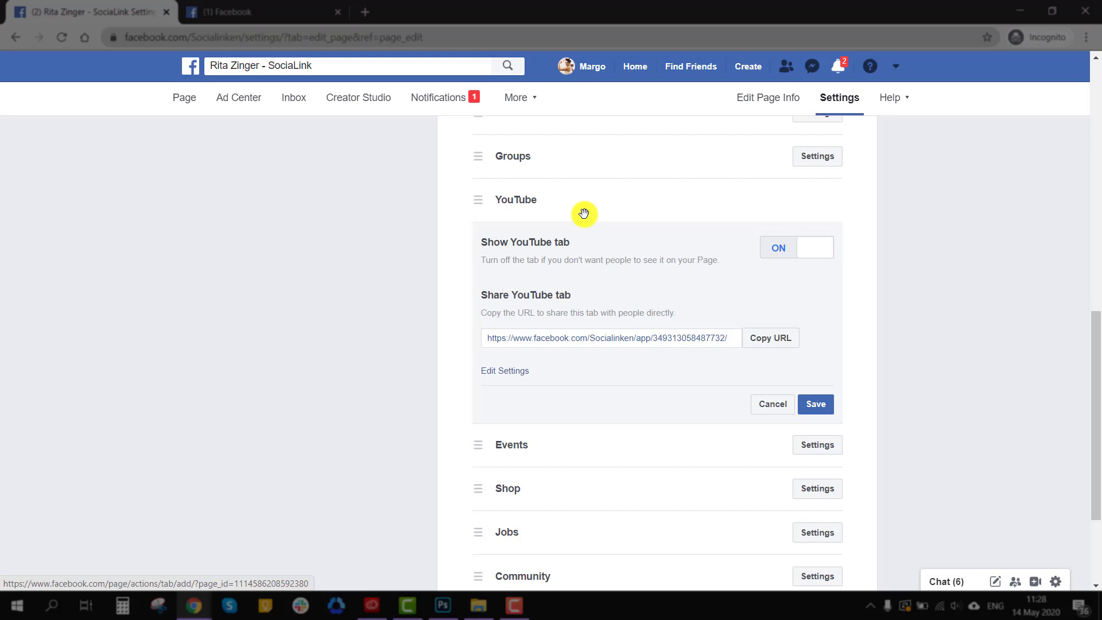
click(769, 402)
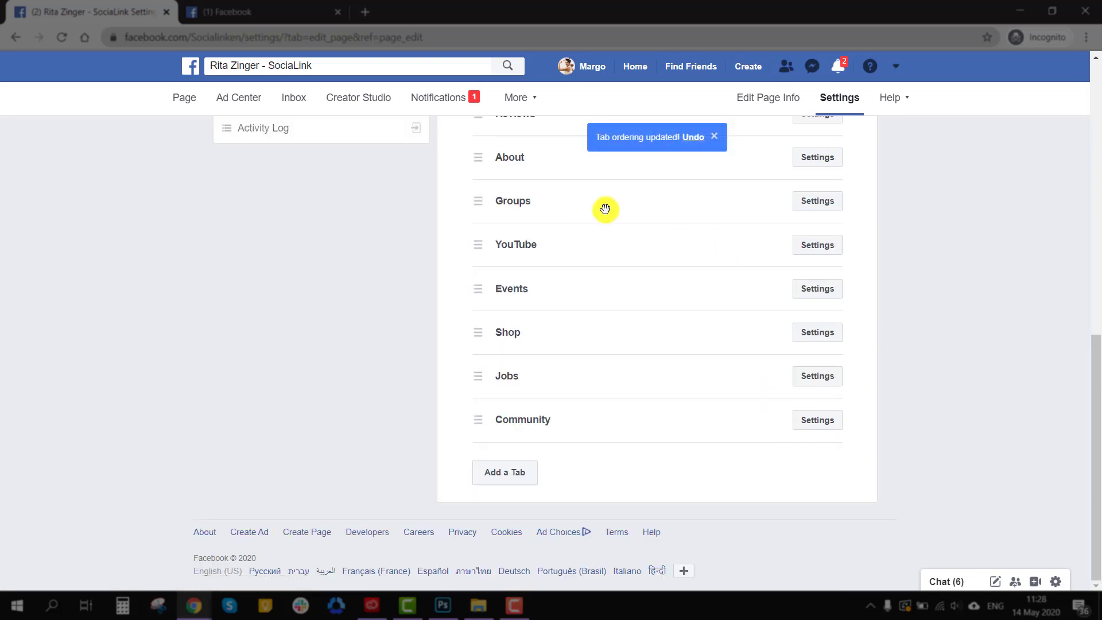
Review the visibility and sharing settings of the Events tab and close them without saving
click(815, 288)
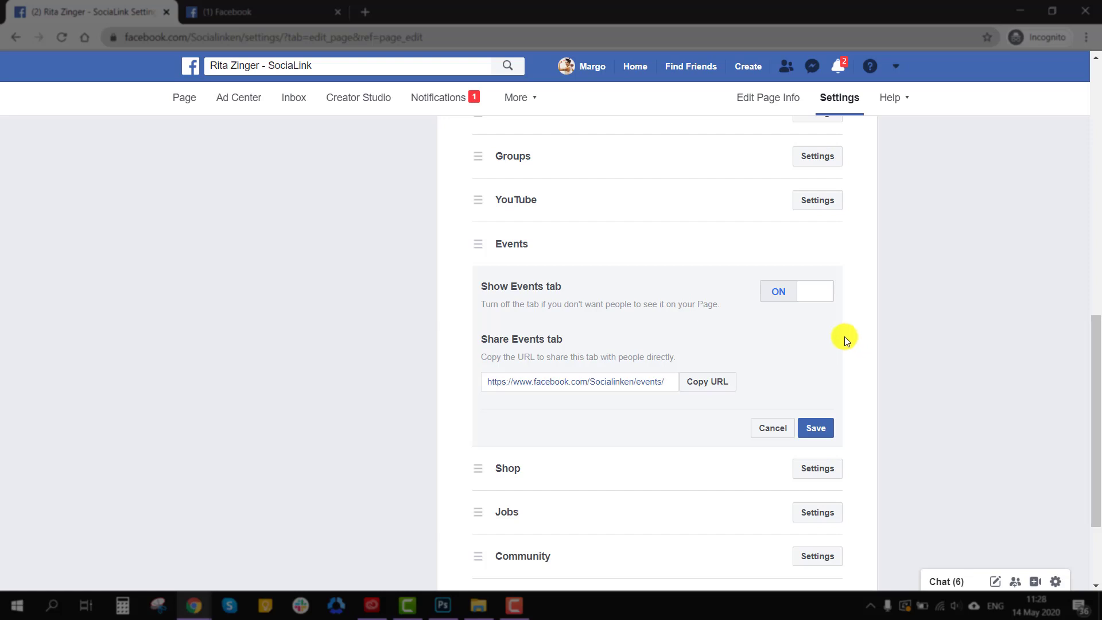
click(769, 431)
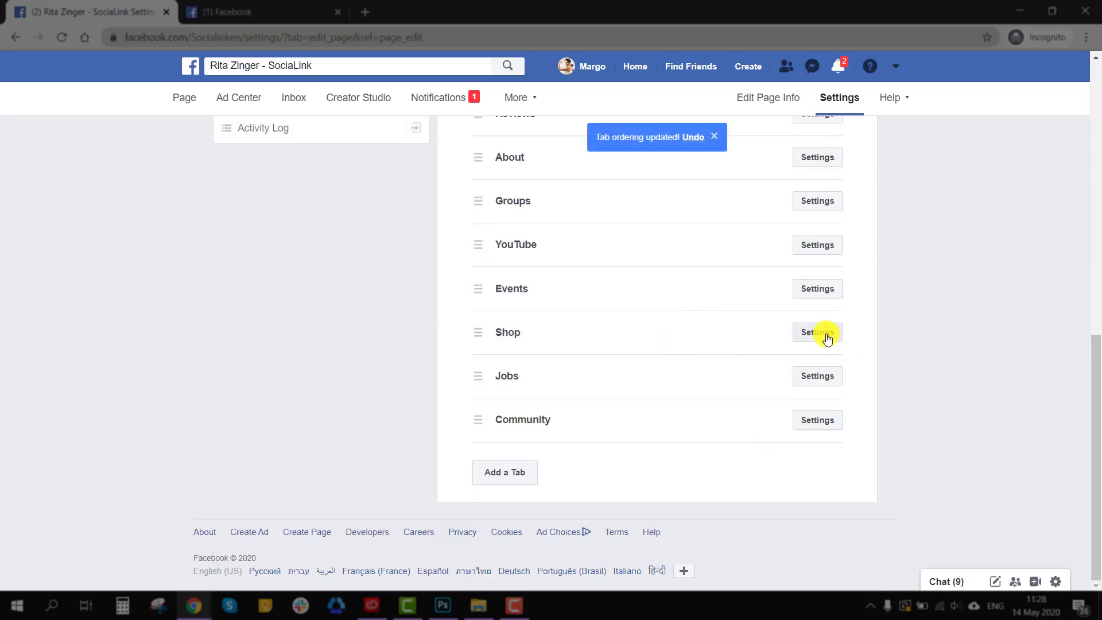
Turn off Show Shop tab in the Shop tab's settings and save the change
click(826, 339)
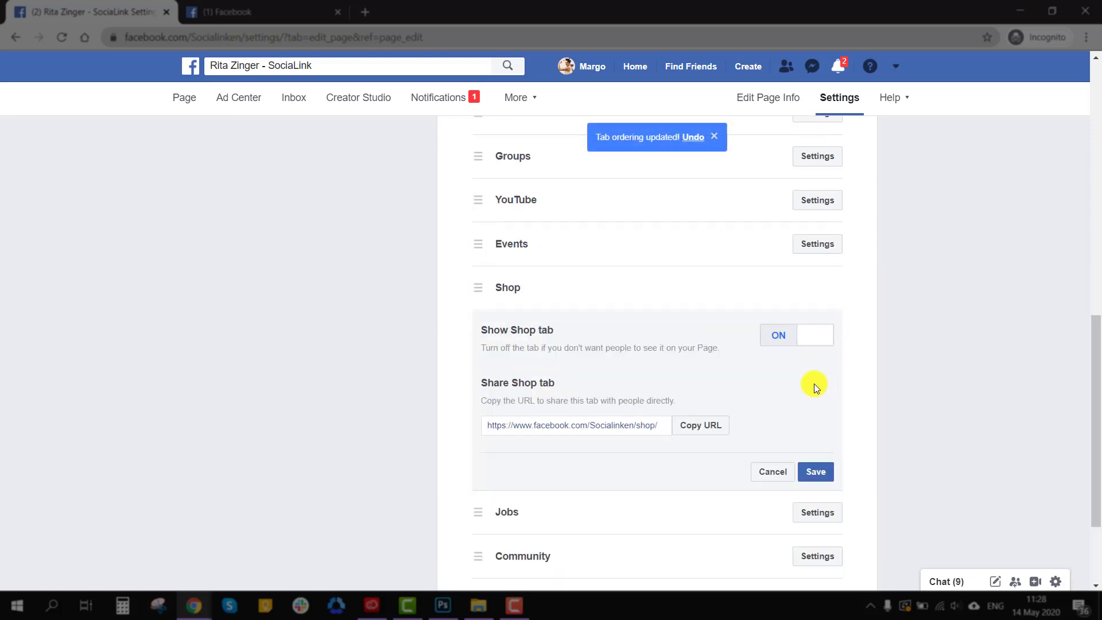
click(805, 342)
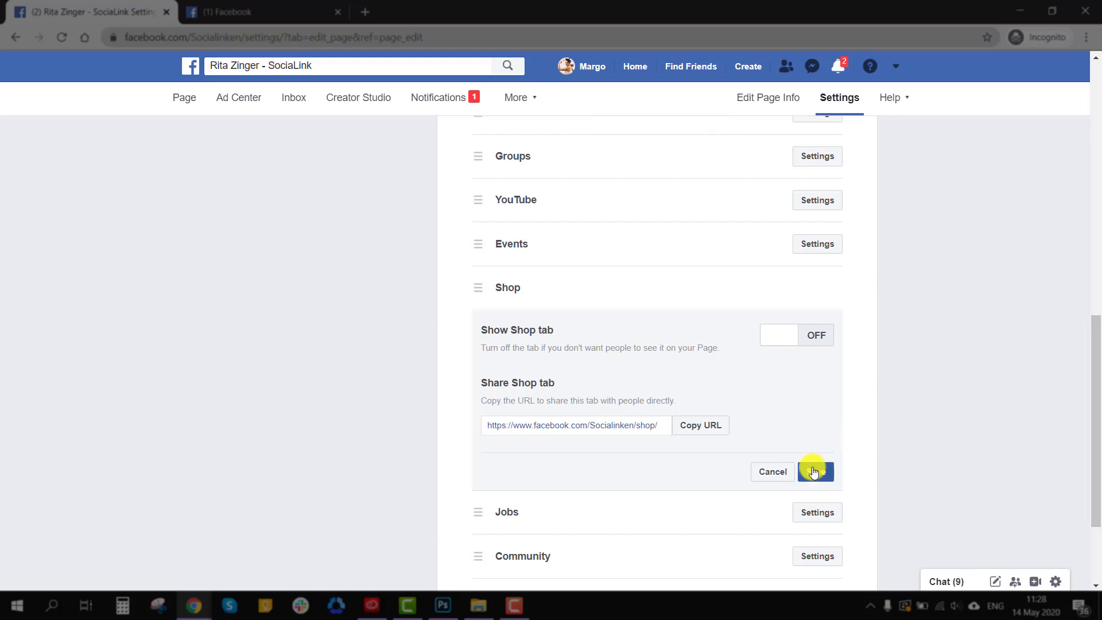
click(813, 472)
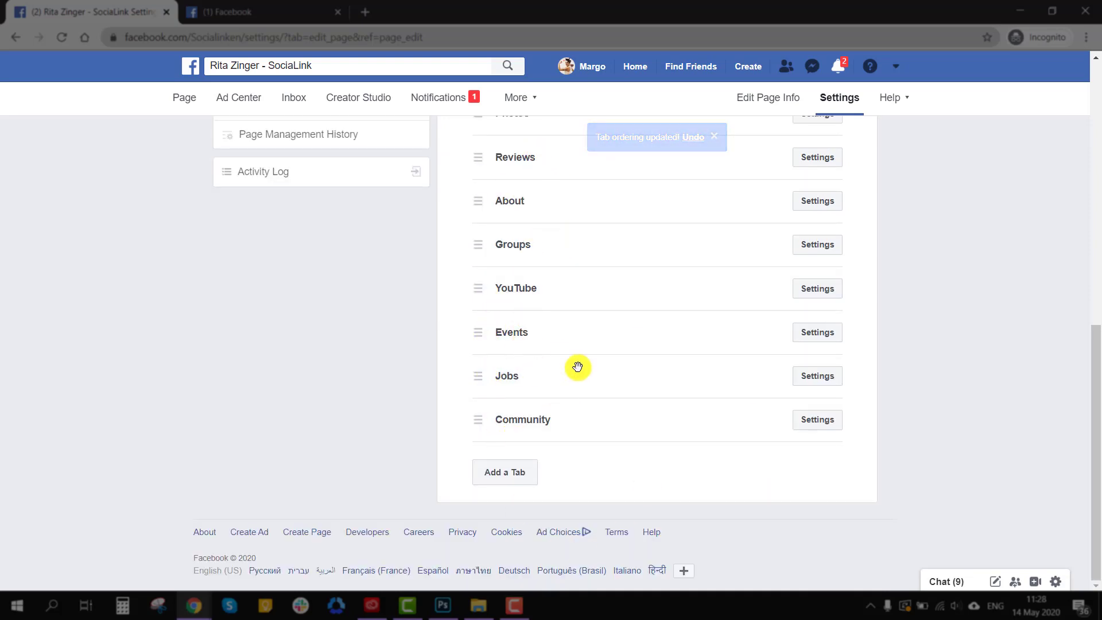
Turn off Show Jobs tab in the Jobs tab's settings and save the change
click(831, 386)
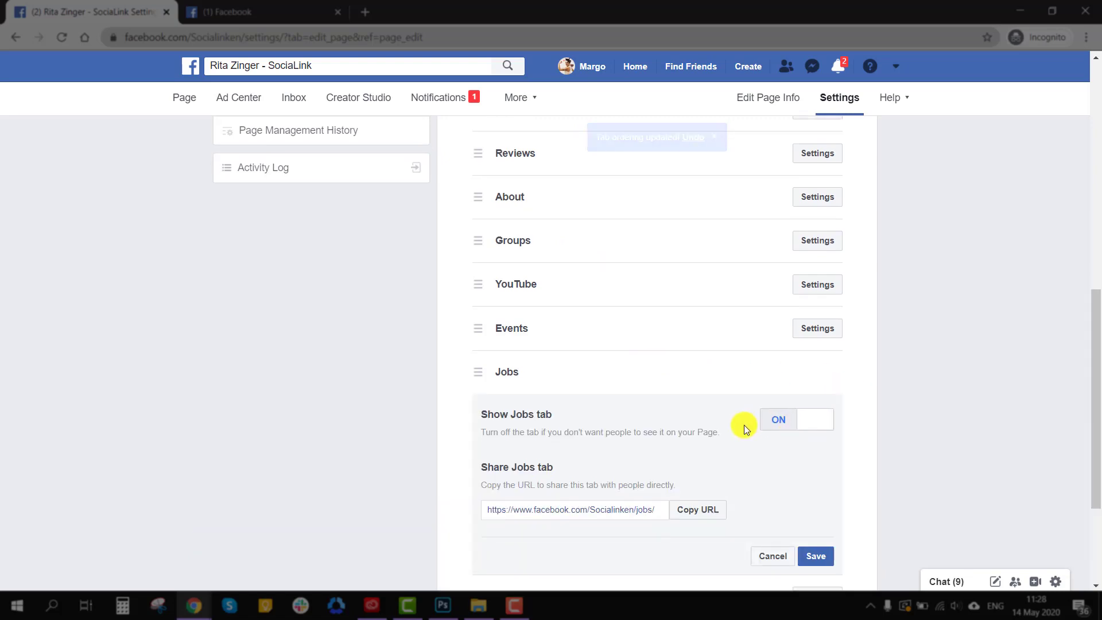
scroll(744, 428, down, 1)
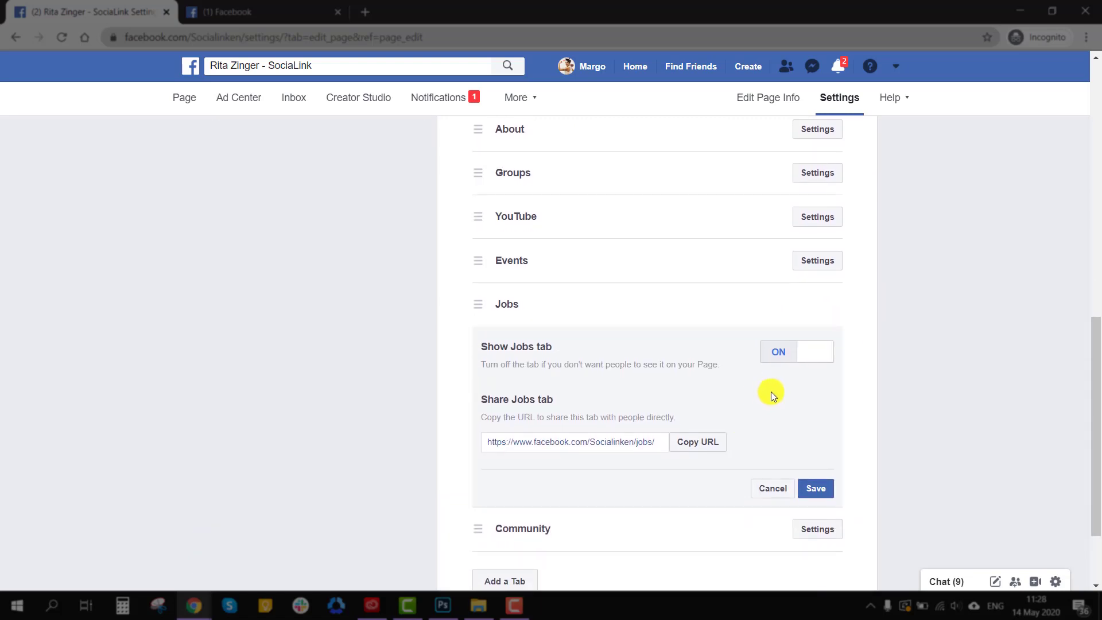
click(792, 357)
click(814, 489)
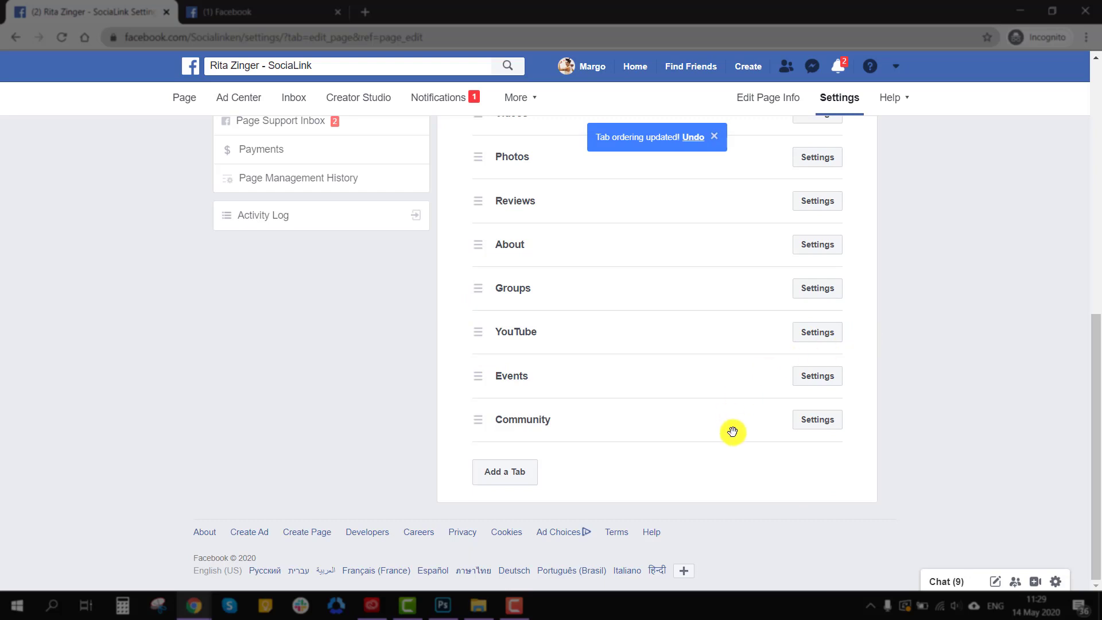
Look over the current template and the page's tab list, and open the Events tab's settings
scroll(859, 423, up, 2)
scroll(860, 423, up, 1)
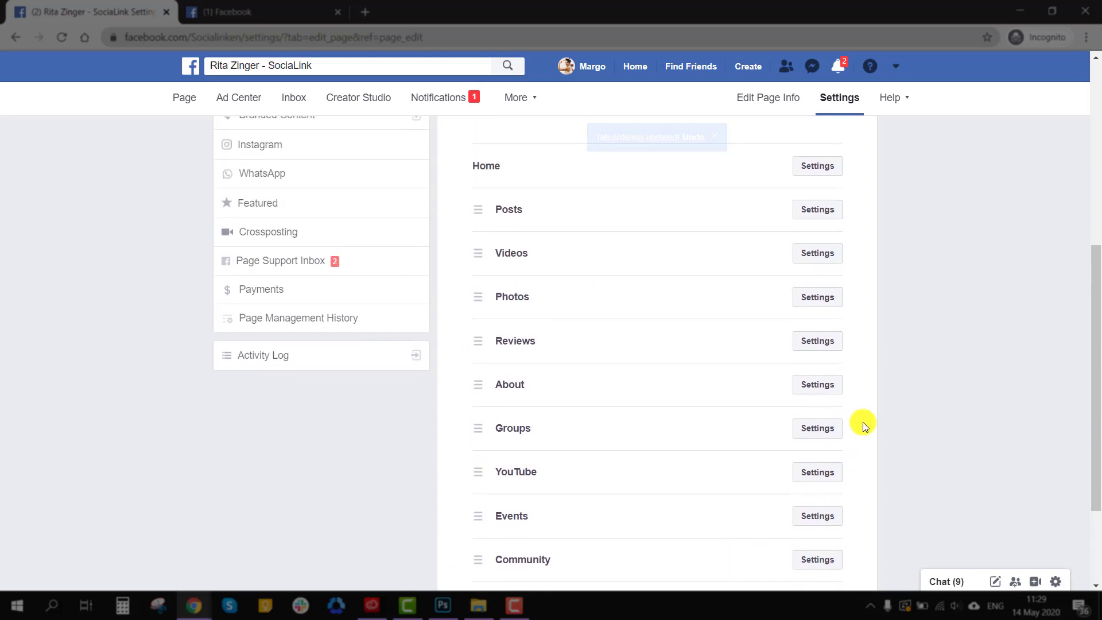
scroll(831, 390, up, 1)
scroll(832, 394, down, 1)
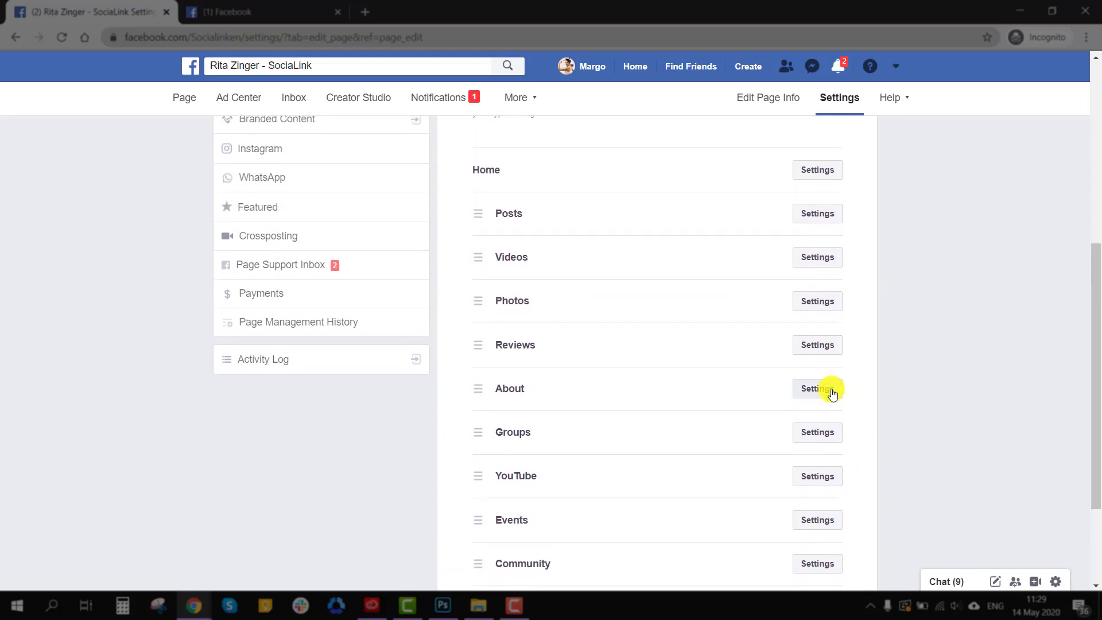
scroll(833, 374, up, 1)
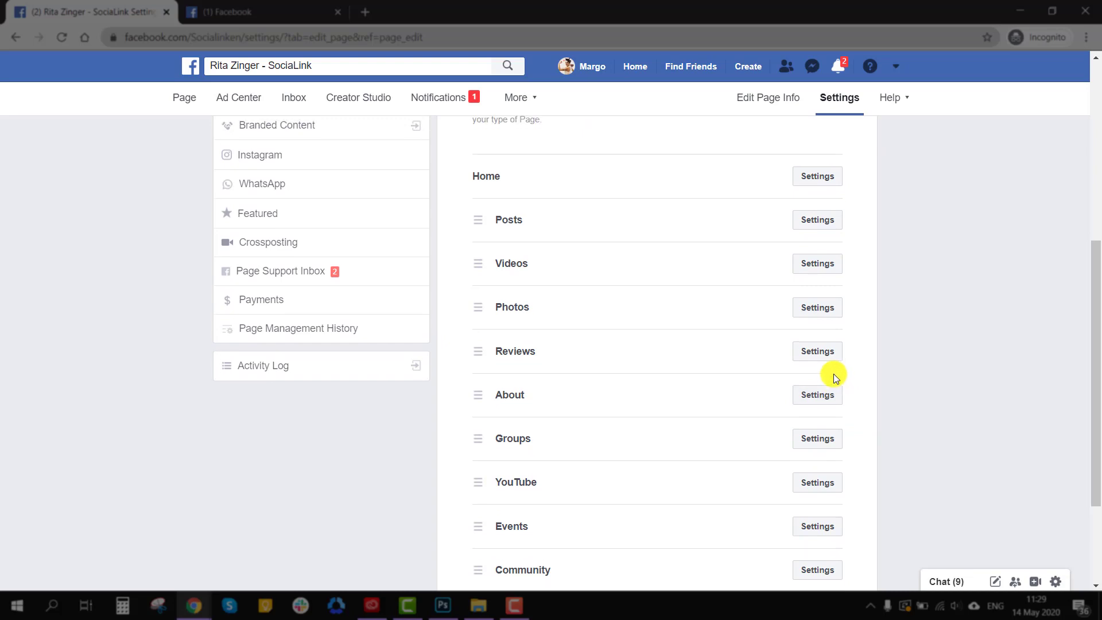
scroll(833, 374, down, 4)
scroll(833, 374, up, 9)
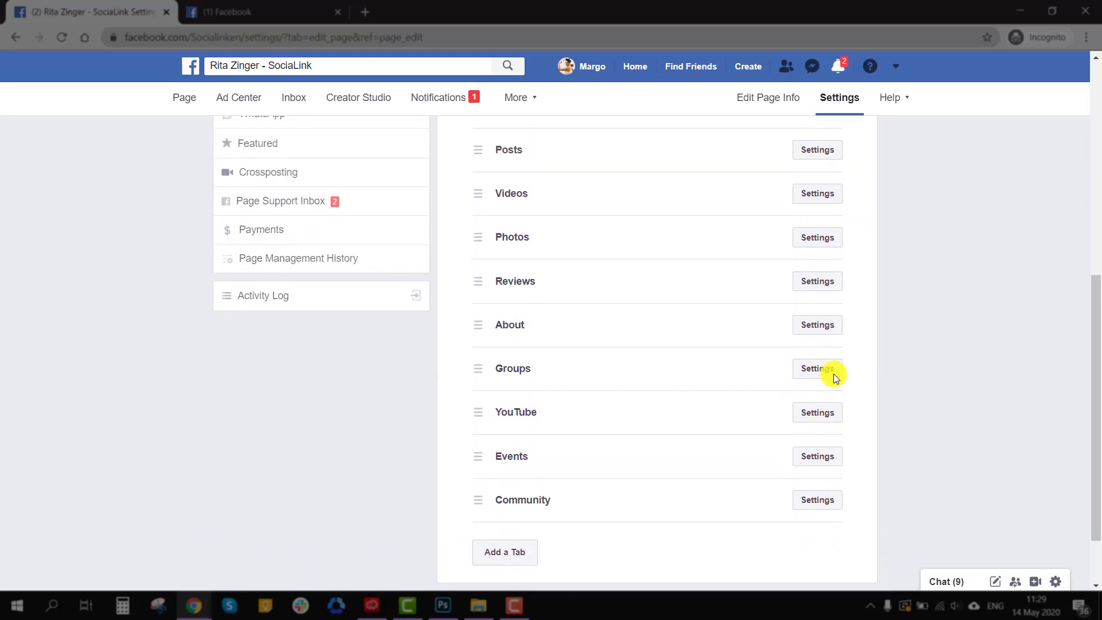
scroll(834, 374, up, 1)
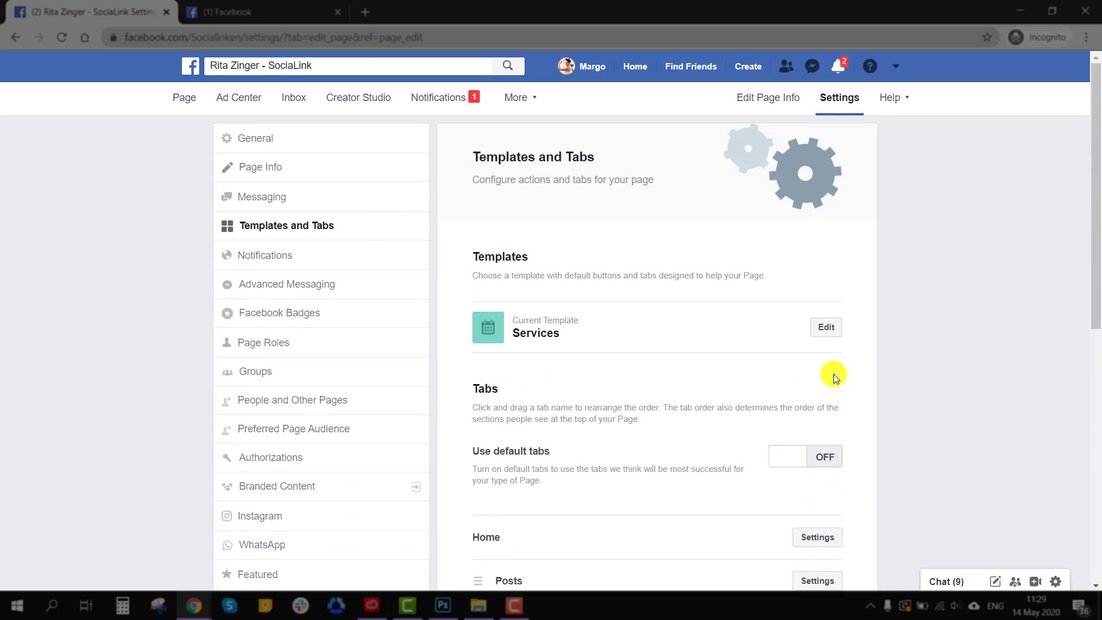
scroll(838, 361, down, 8)
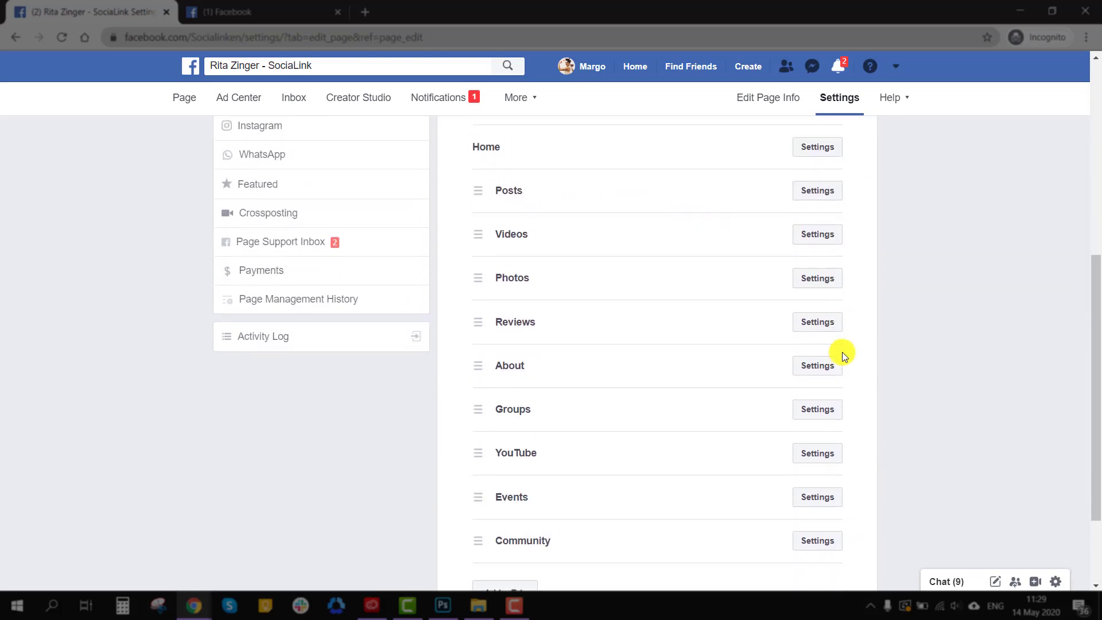
scroll(818, 480, down, 1)
click(814, 389)
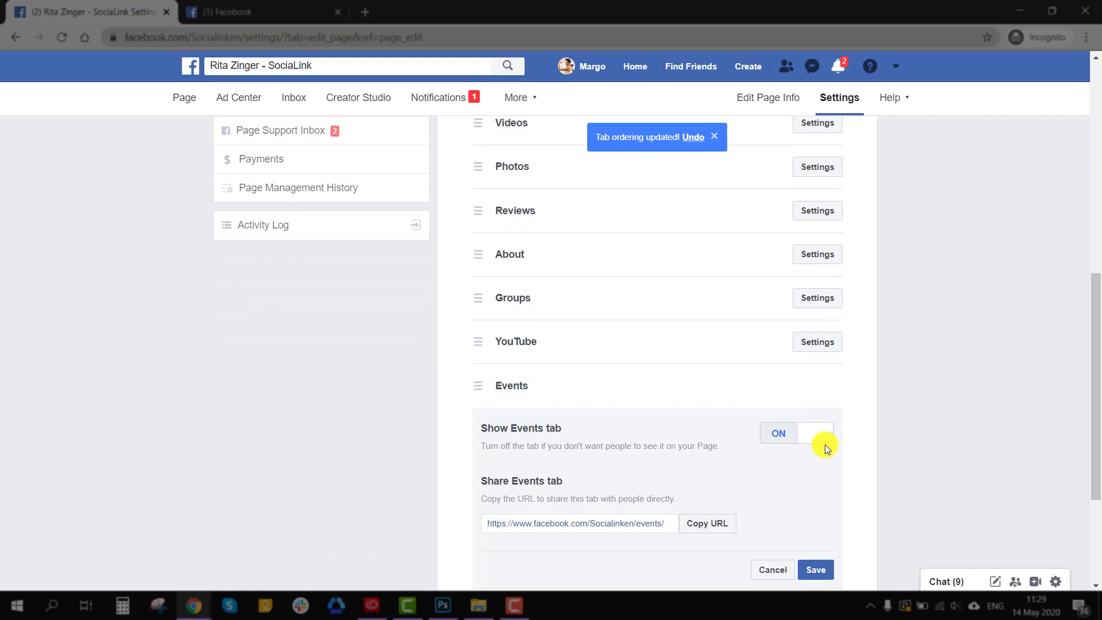
scroll(832, 518, down, 1)
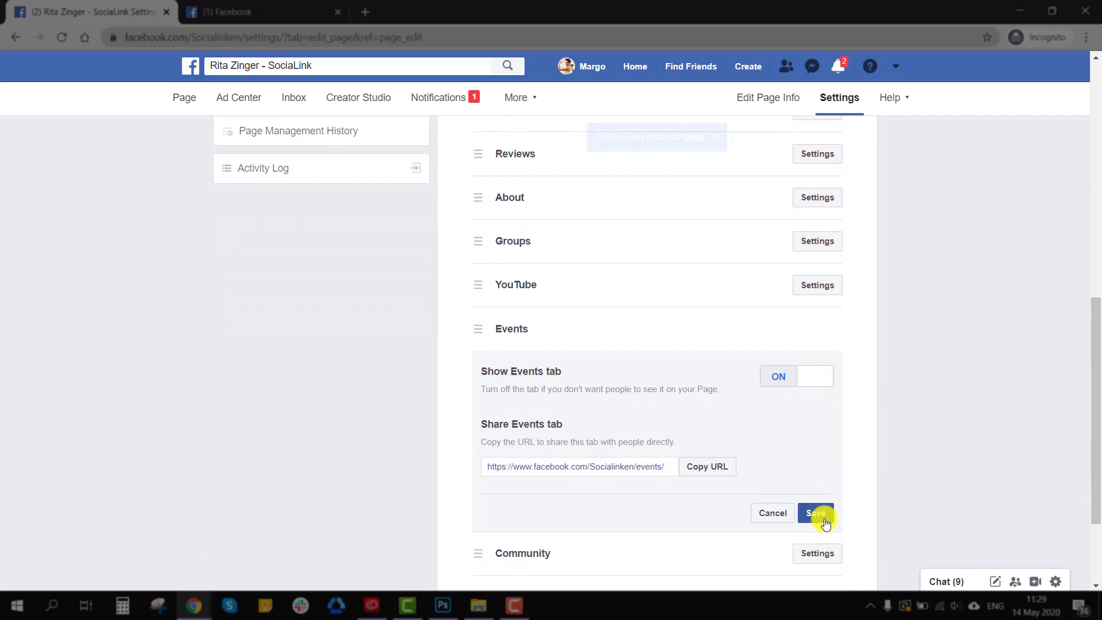
Add the Shop tab back to the page from the available tabs and close the Add a Tab dialog
scroll(568, 508, down, 2)
click(505, 471)
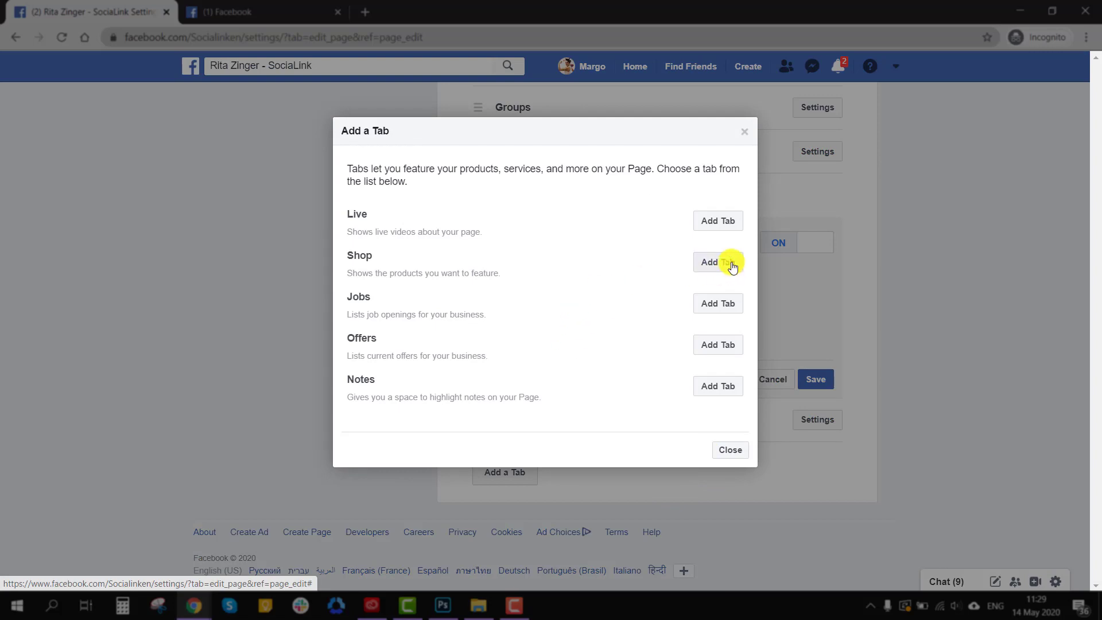
click(732, 264)
click(733, 410)
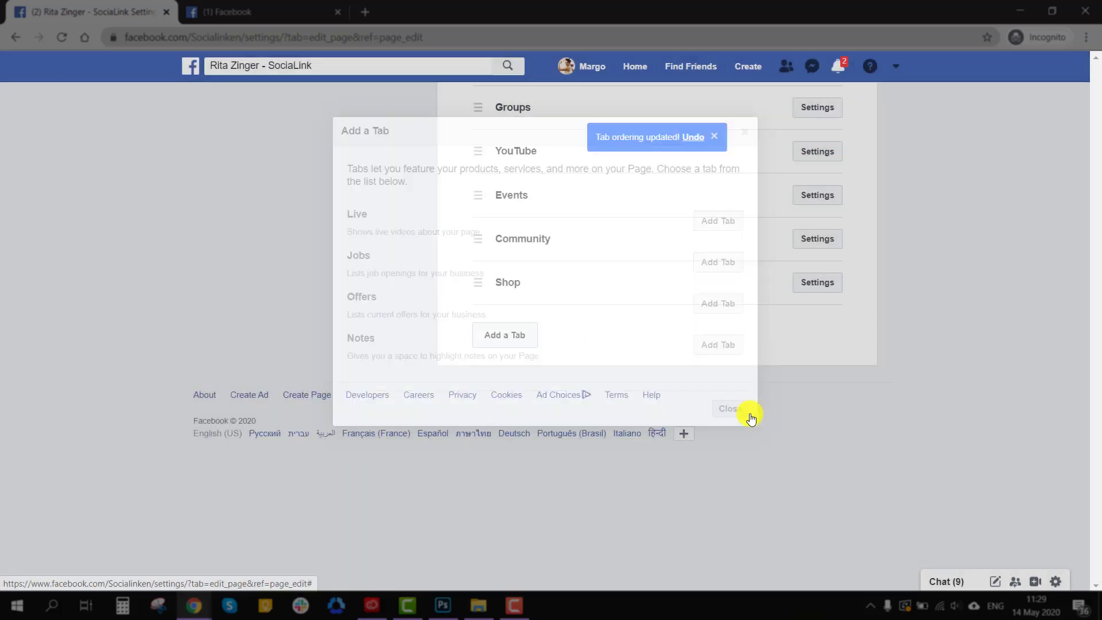